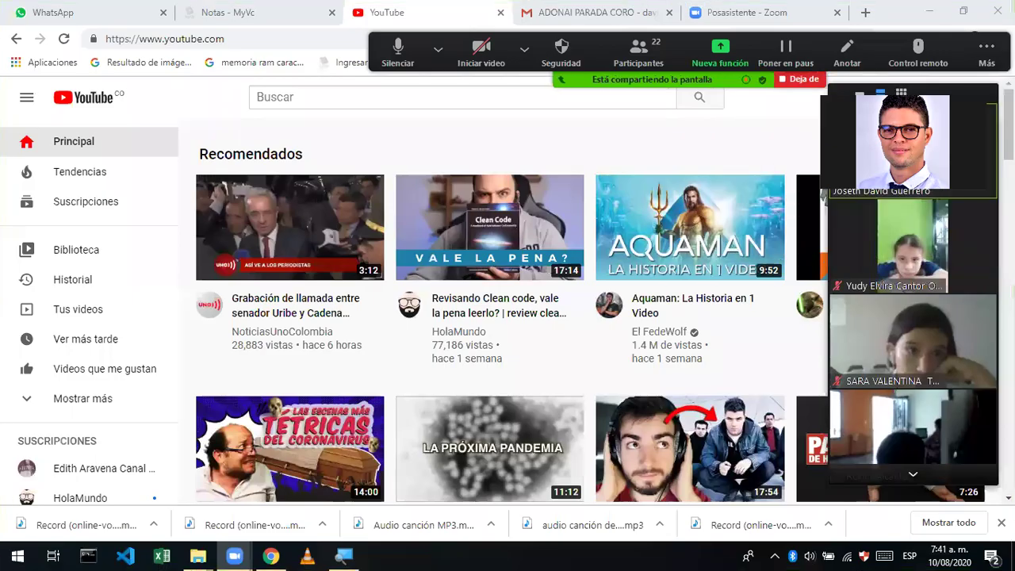
Step: Launch PowerPoint by searching 'powe' in Start, then return to the YouTube page in Chrome
left_click(10, 555)
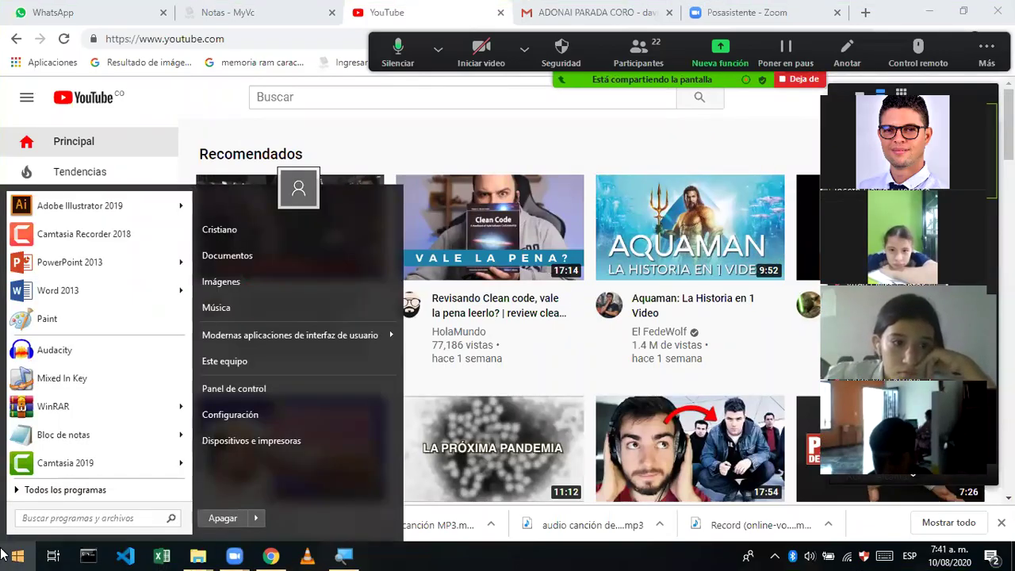
type("powe")
key("Escape")
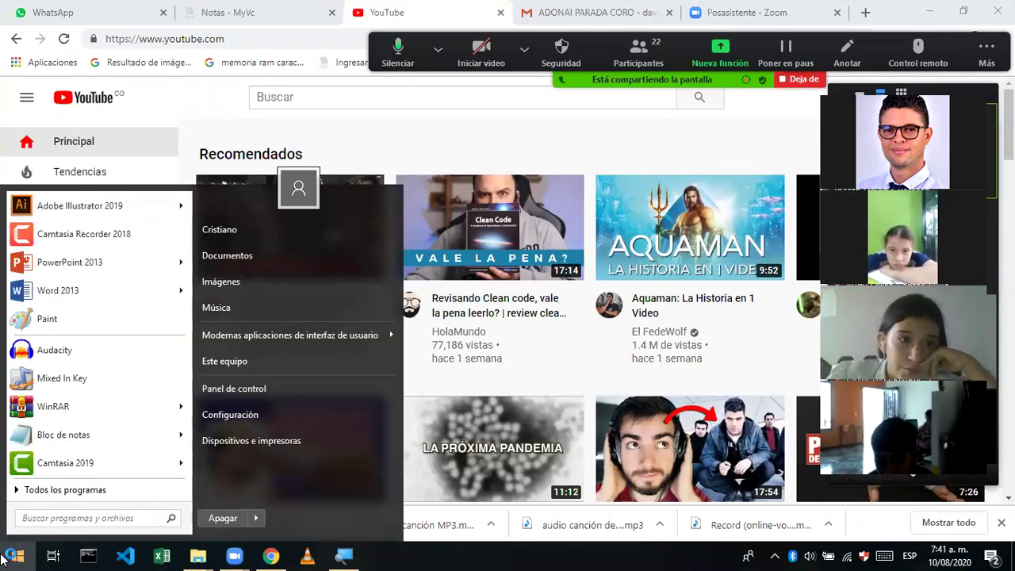
key("Escape")
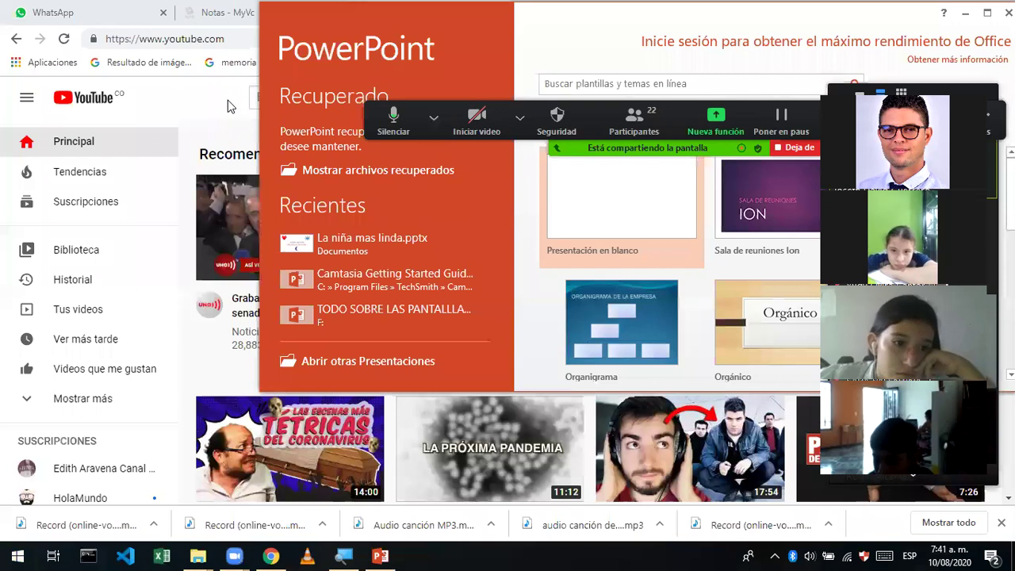
left_click(227, 100)
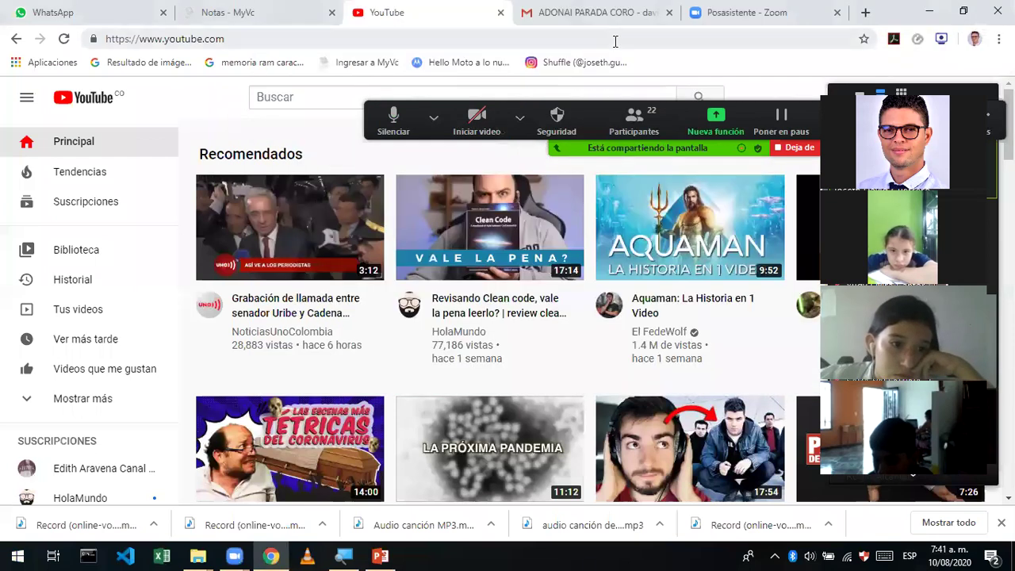
Step: In the Screen Recorder extension, choose Pantalla with Micrófono audio and start setting up recording
left_click(940, 39)
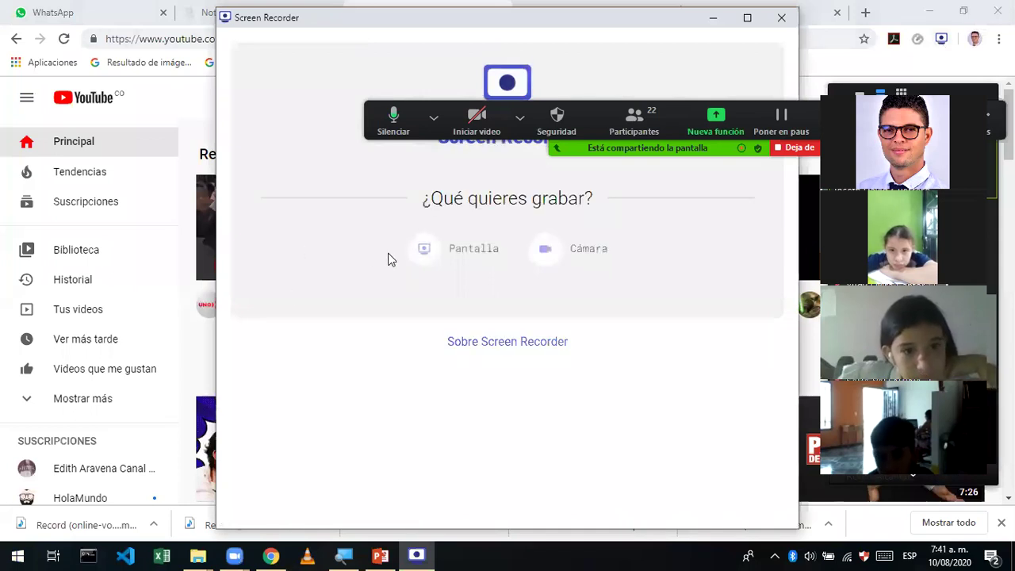
left_click(423, 252)
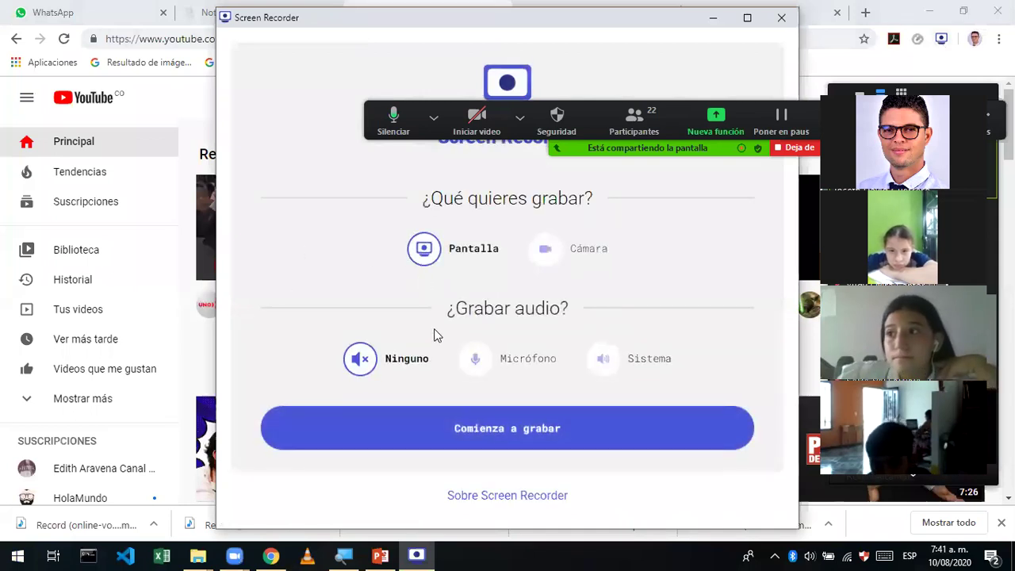
left_click(500, 359)
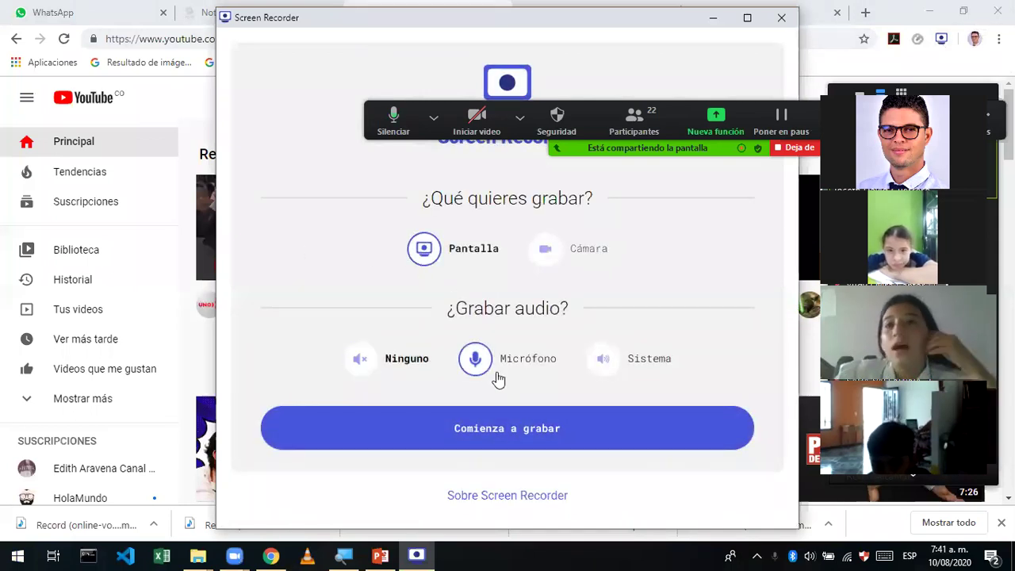
left_click(492, 438)
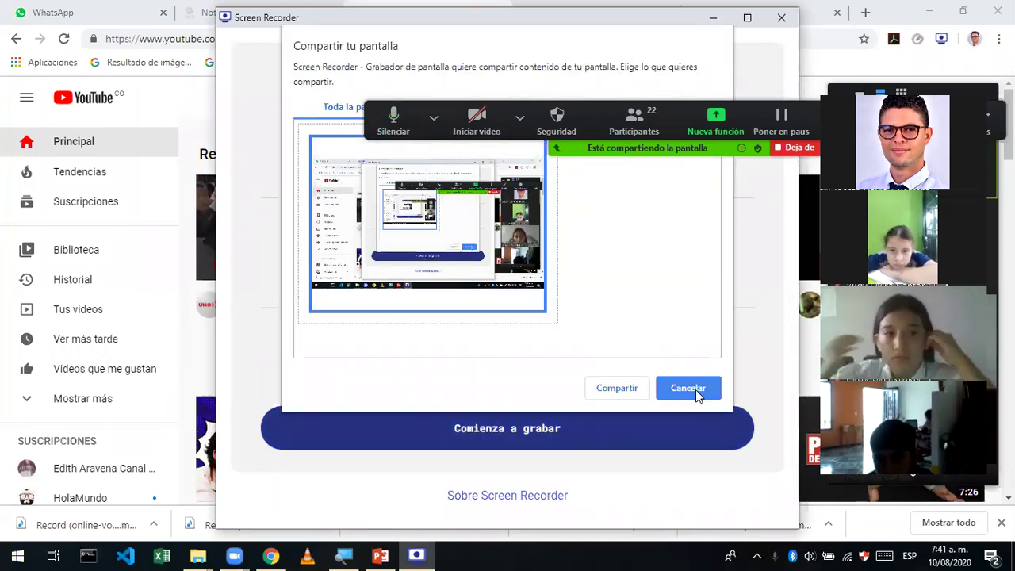
Step: Choose Toda la pantalla as the source and share it to begin recording
left_click(556, 121)
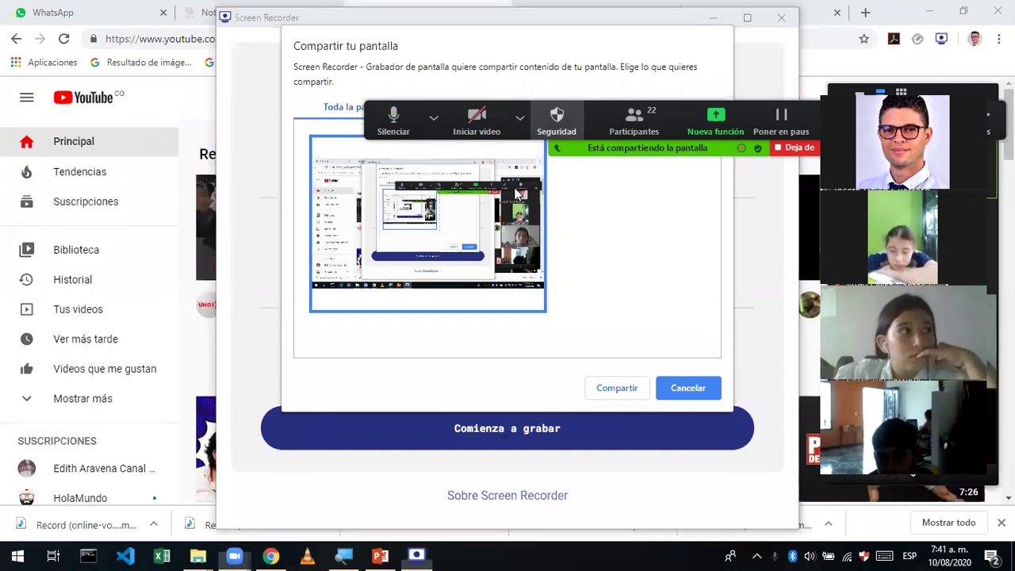
left_click_drag(516, 119, 519, 43)
left_click(500, 106)
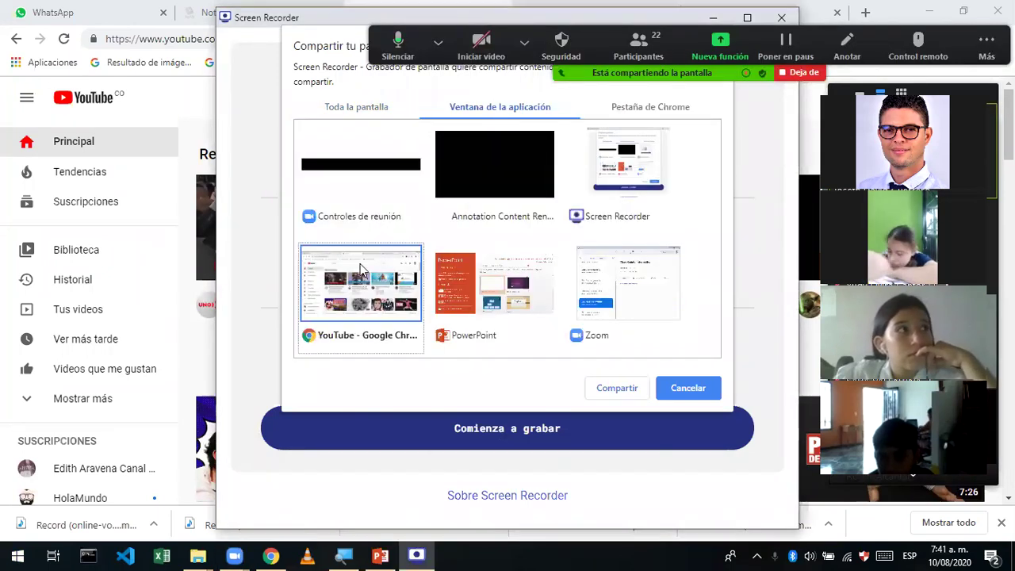
left_click(478, 276)
left_click(626, 159)
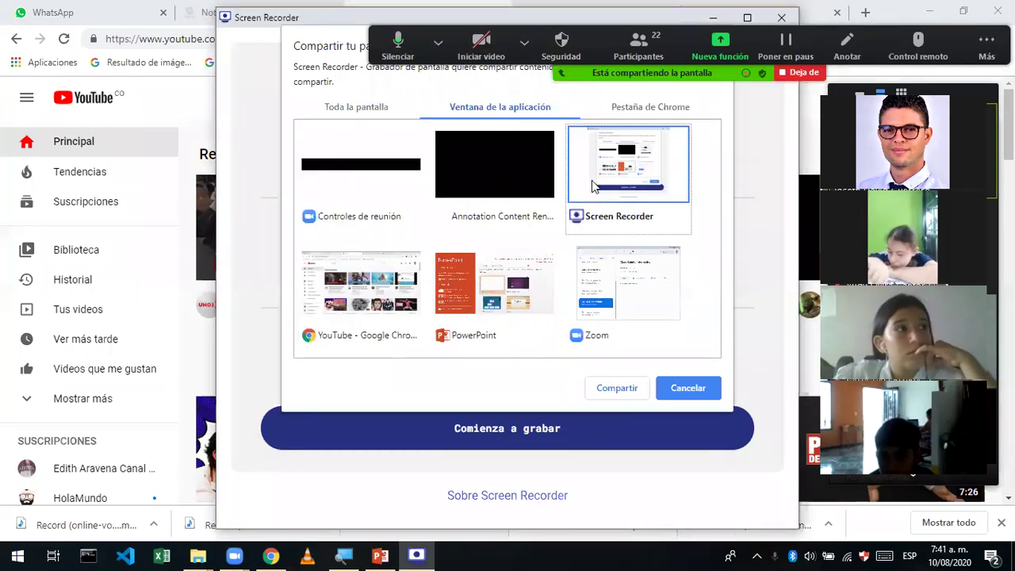
left_click(357, 107)
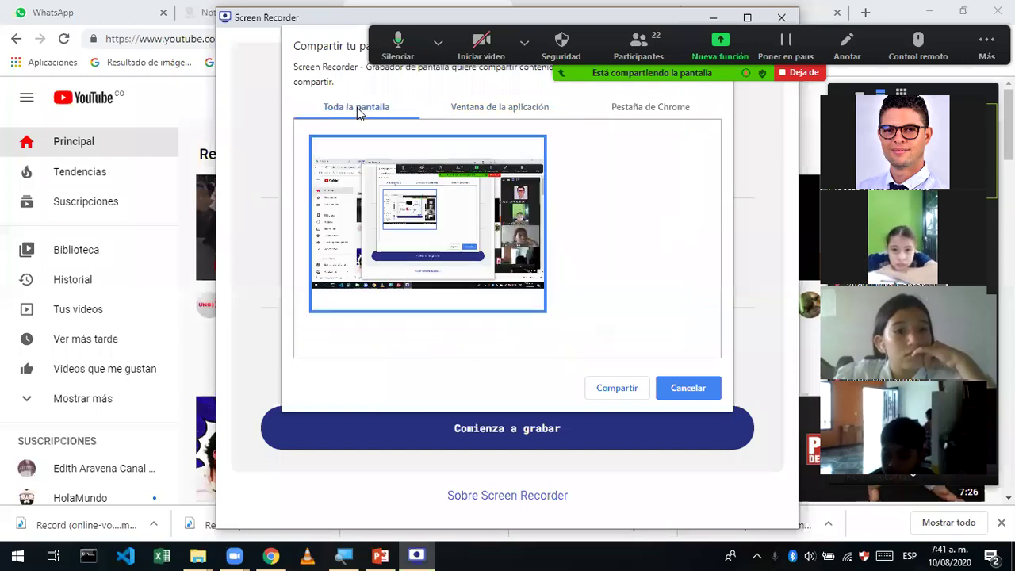
left_click(403, 250)
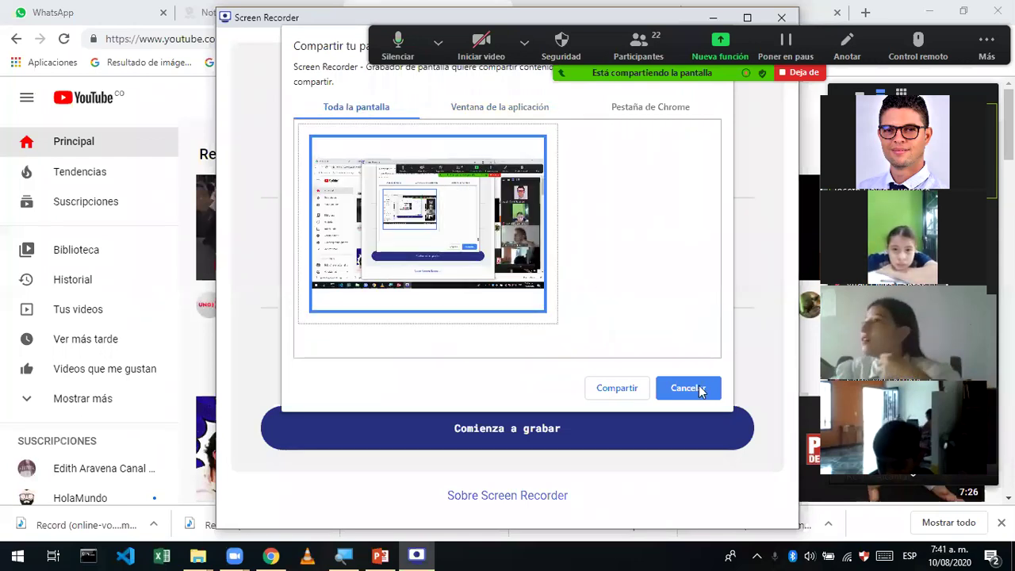
left_click(611, 388)
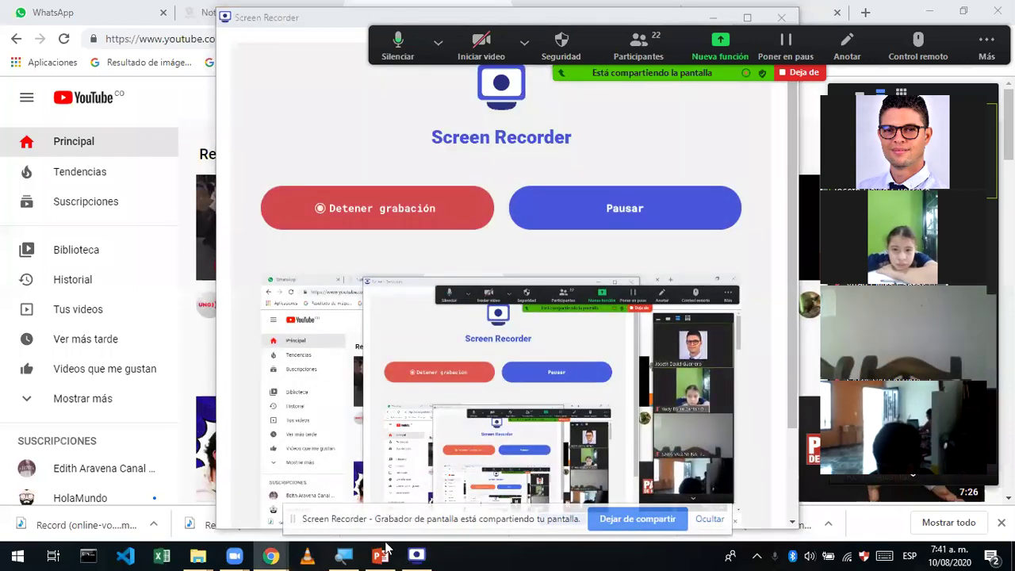
Step: Maximize the PowerPoint start window and create a blank presentation
left_click(380, 555)
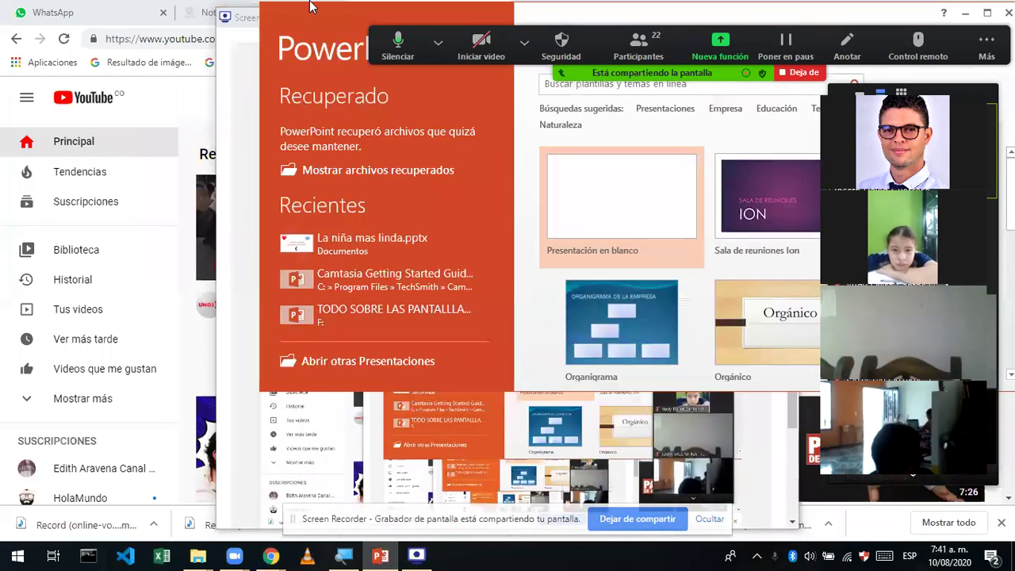
double_click(305, 12)
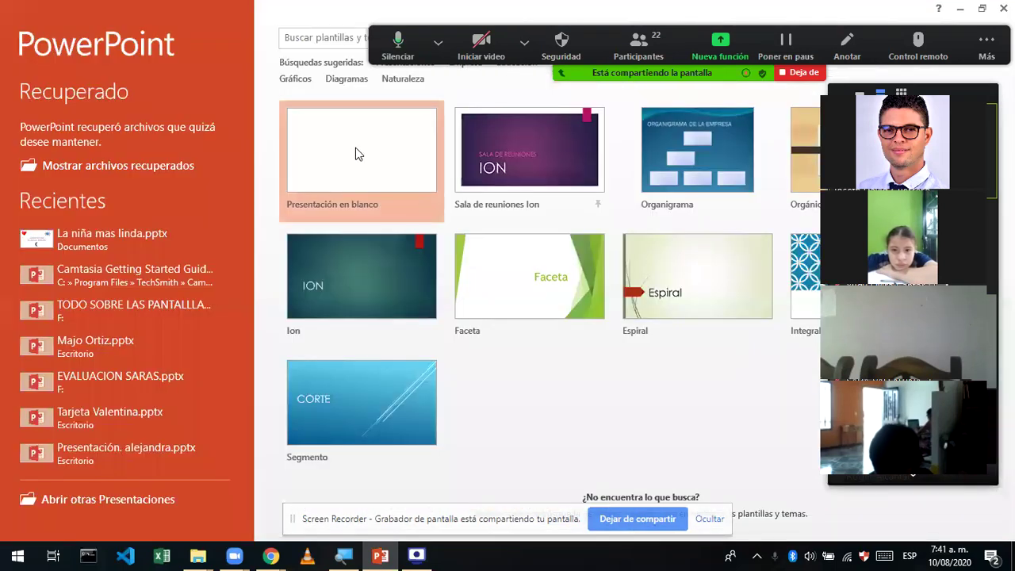
left_click(355, 154)
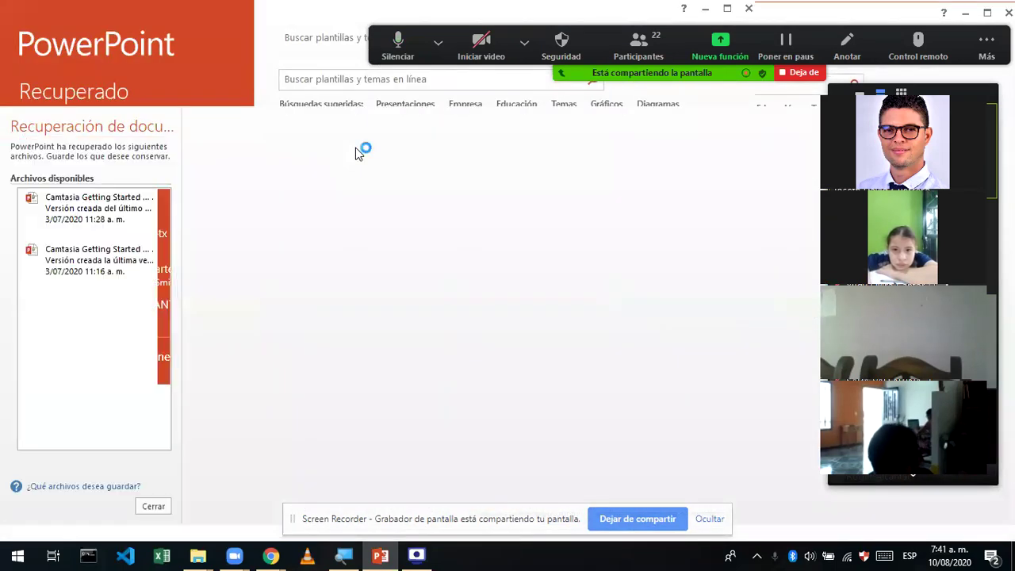
Step: Stop sharing and save the recording as screen-capture.webm
key("alt+Tab")
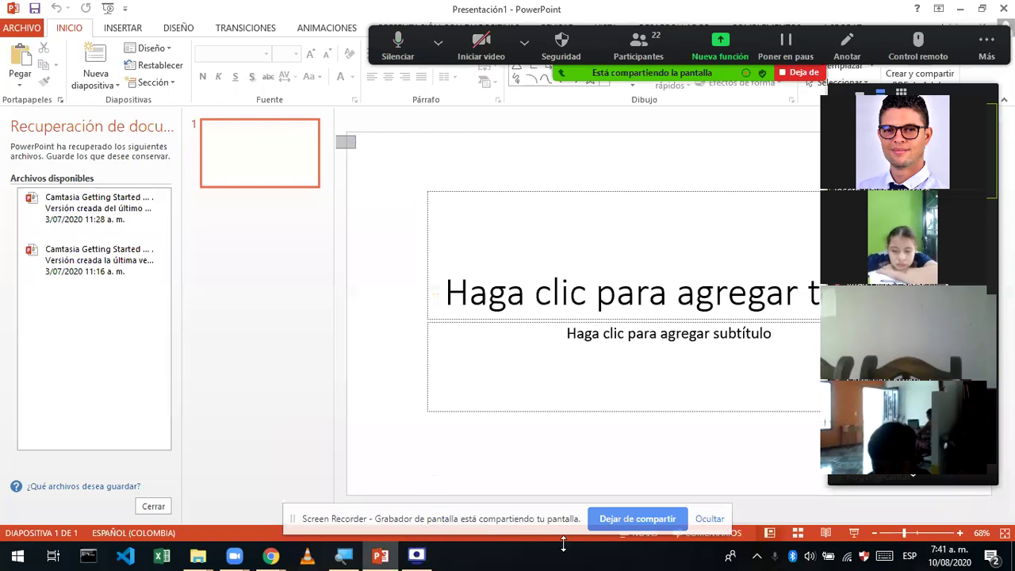
left_click(644, 520)
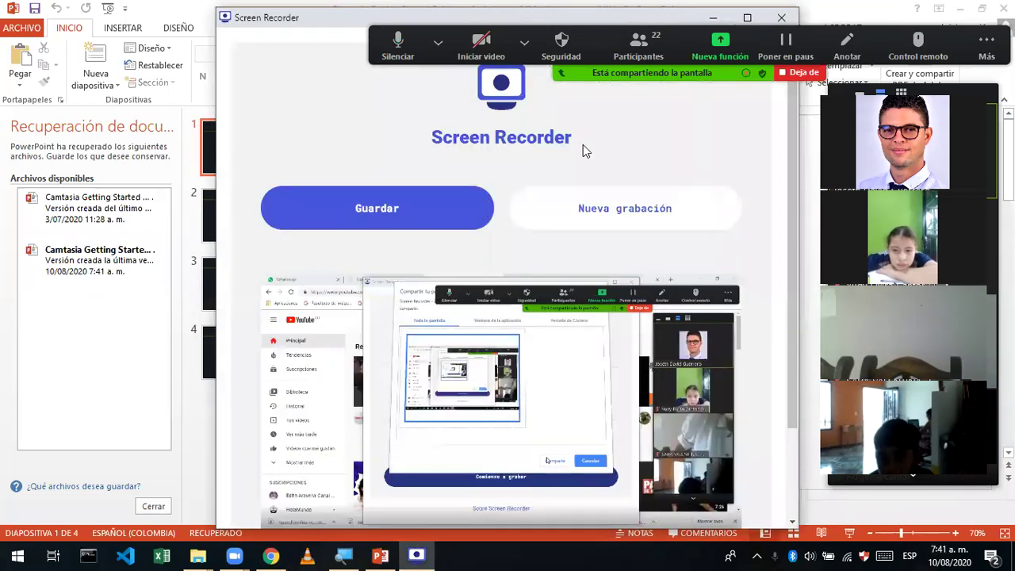
scroll(584, 153, "down", 1)
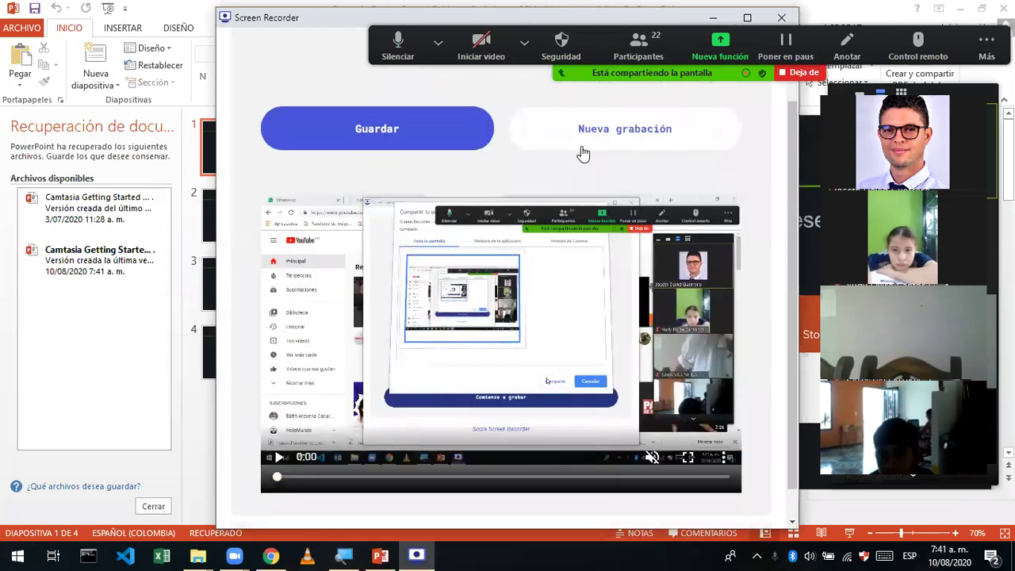
left_click(414, 157)
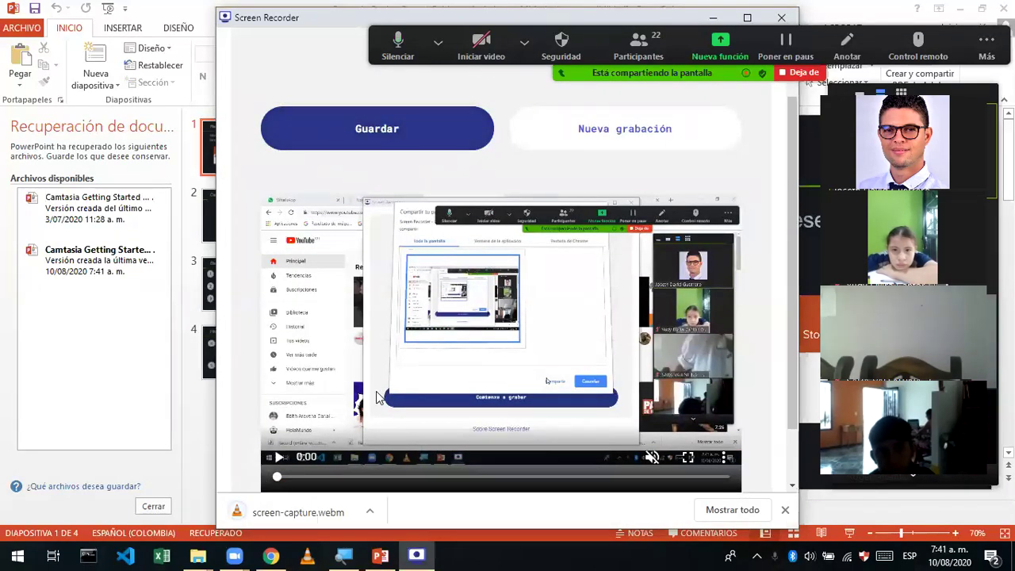
left_click(199, 555)
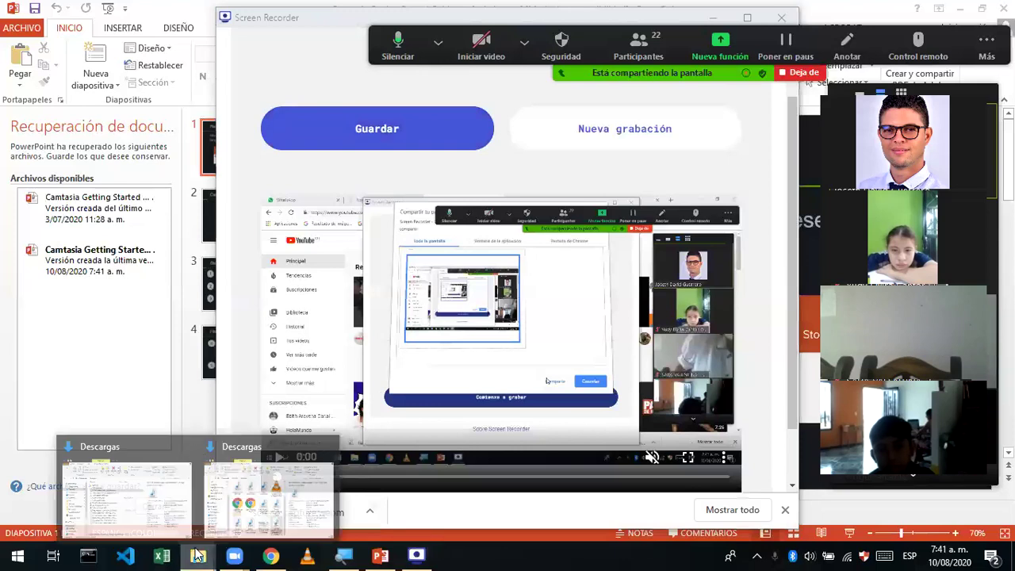
Step: Select screen-capture.webm in the Descargas folder, then switch back to Chrome
left_click(273, 481)
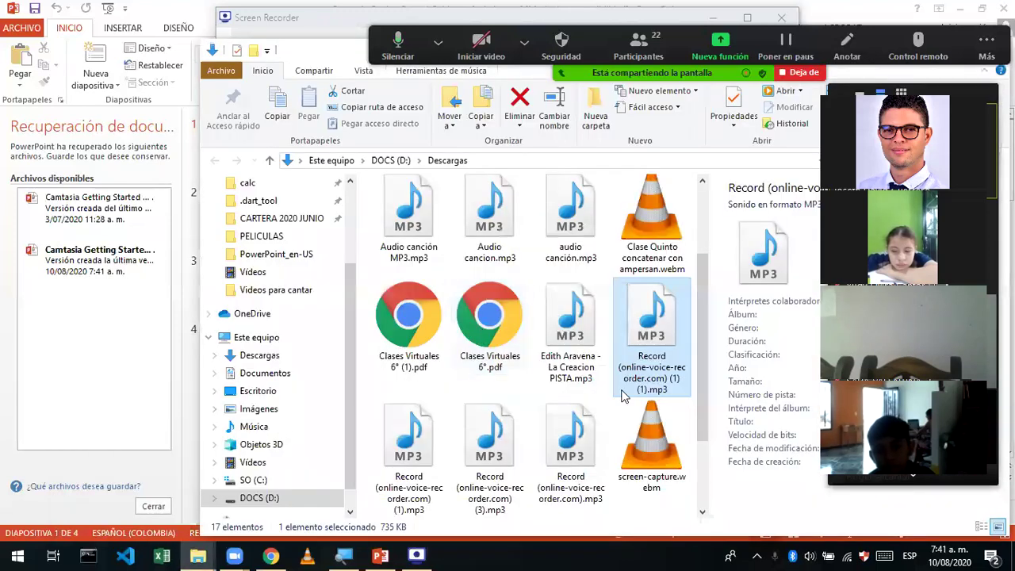
left_click(644, 405)
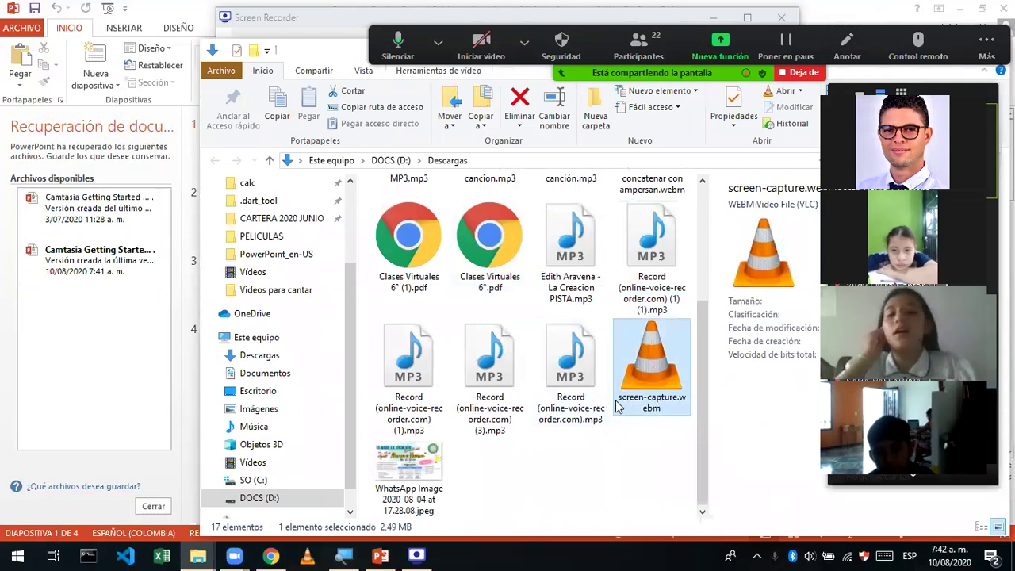
mouse_move(648, 361)
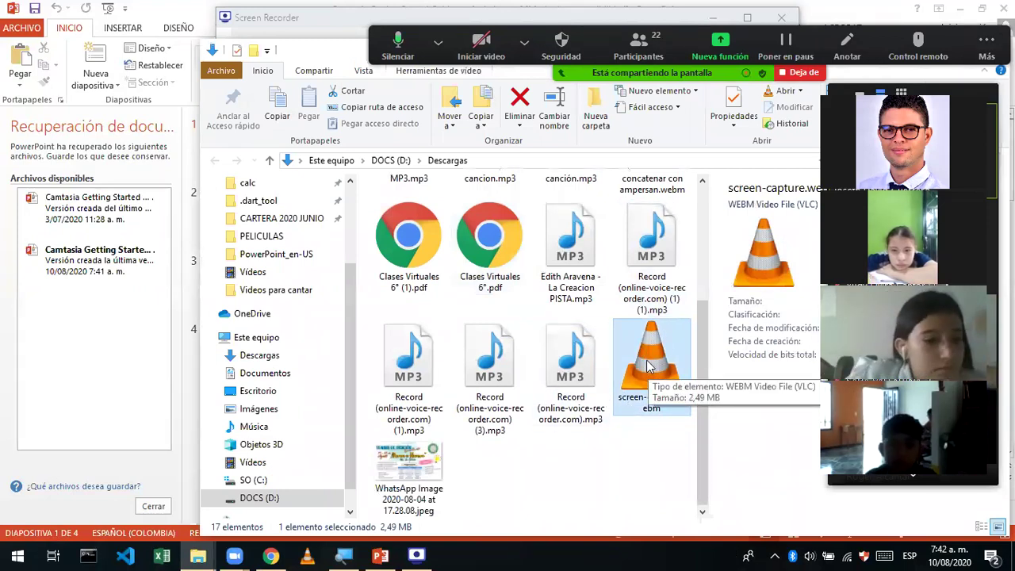
key("alt+Tab")
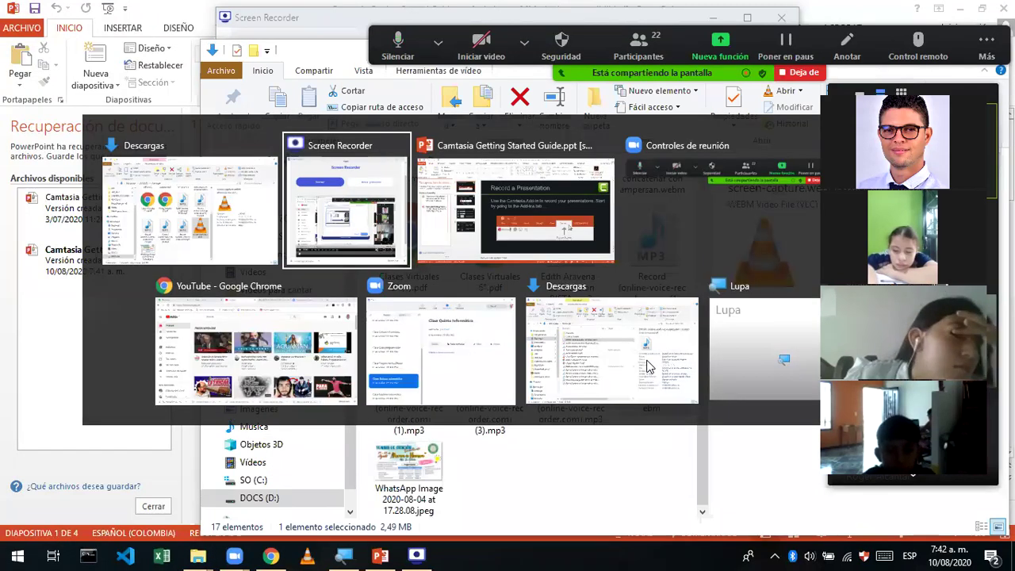
key("alt+Tab")
key("alt+Tab")
key("alt+Tab")
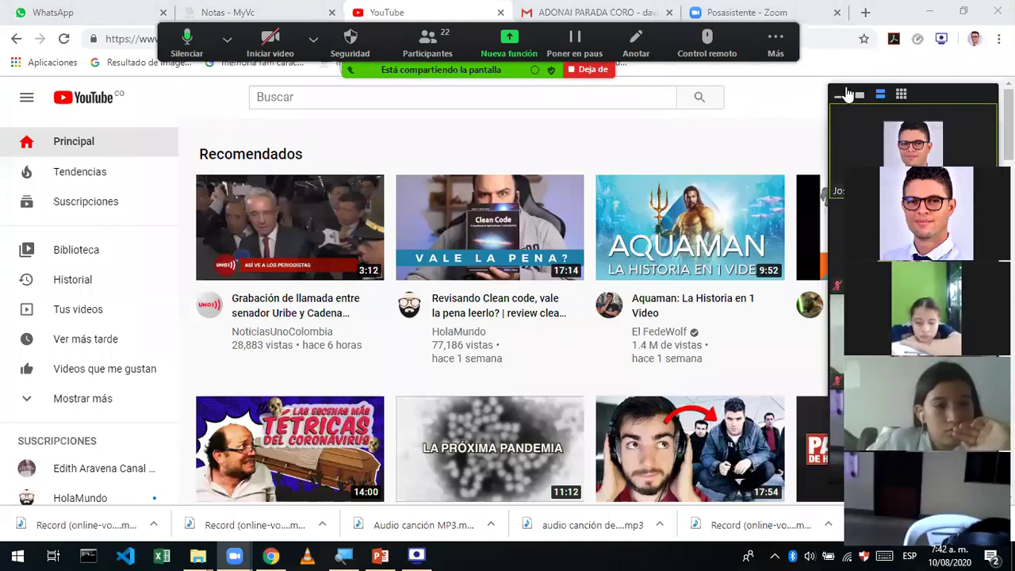
Step: Collapse the meeting video panel and bring up YouTube Studio's Videos del canal page
left_click_drag(847, 94, 865, 137)
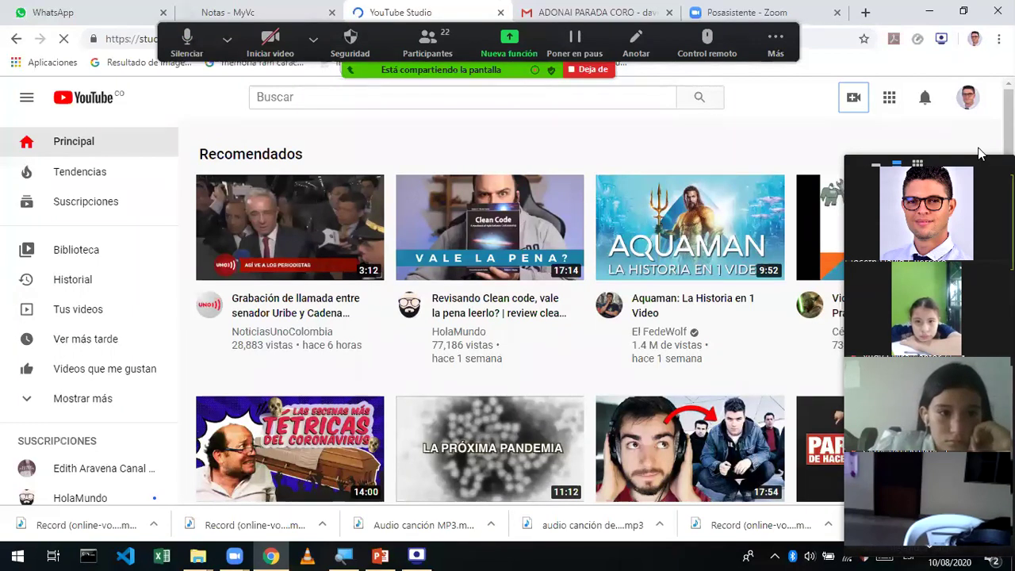
left_click(876, 161)
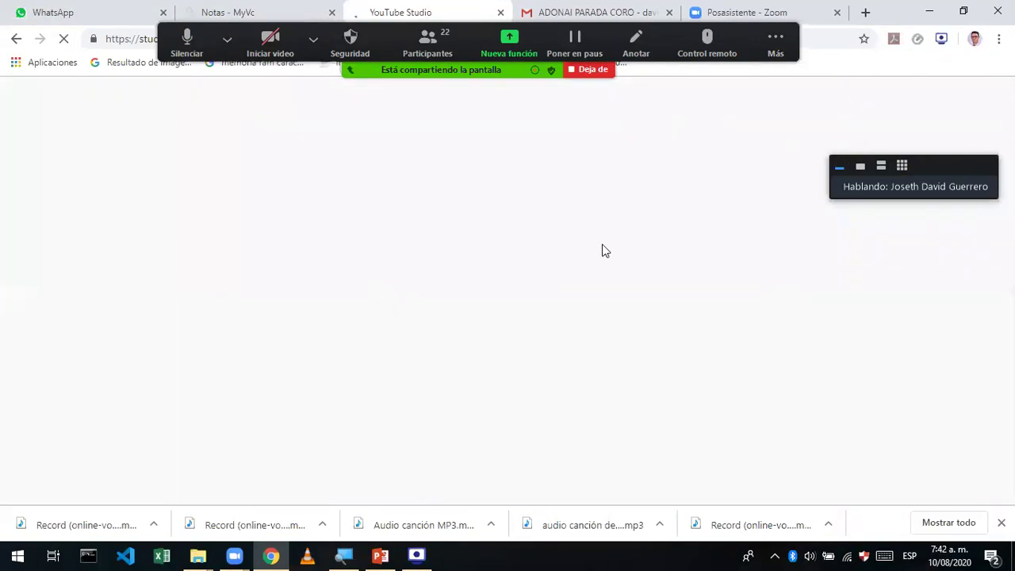
key("alt+Tab")
key("alt+Tab")
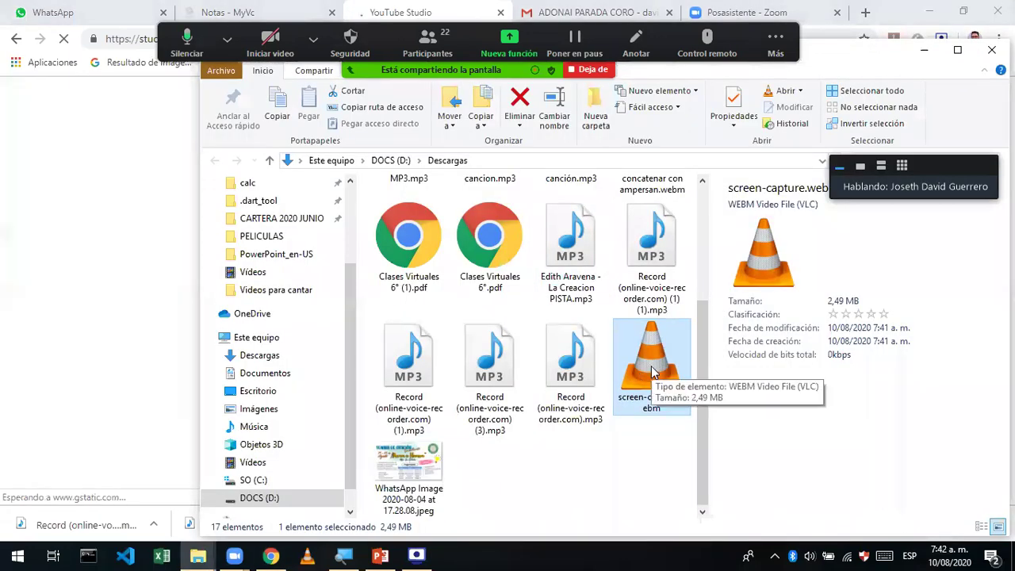
key("alt+Tab")
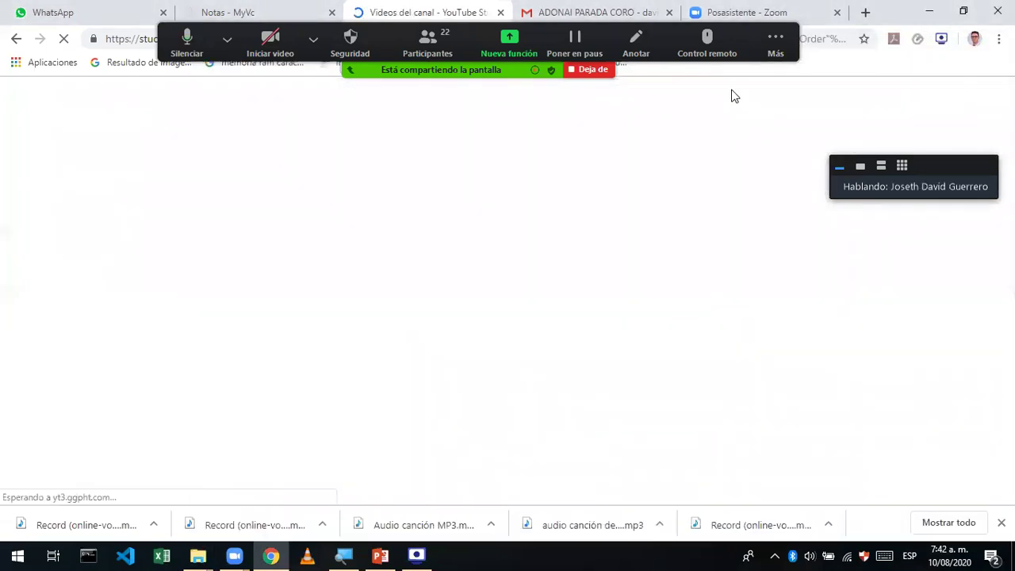
left_click(775, 40)
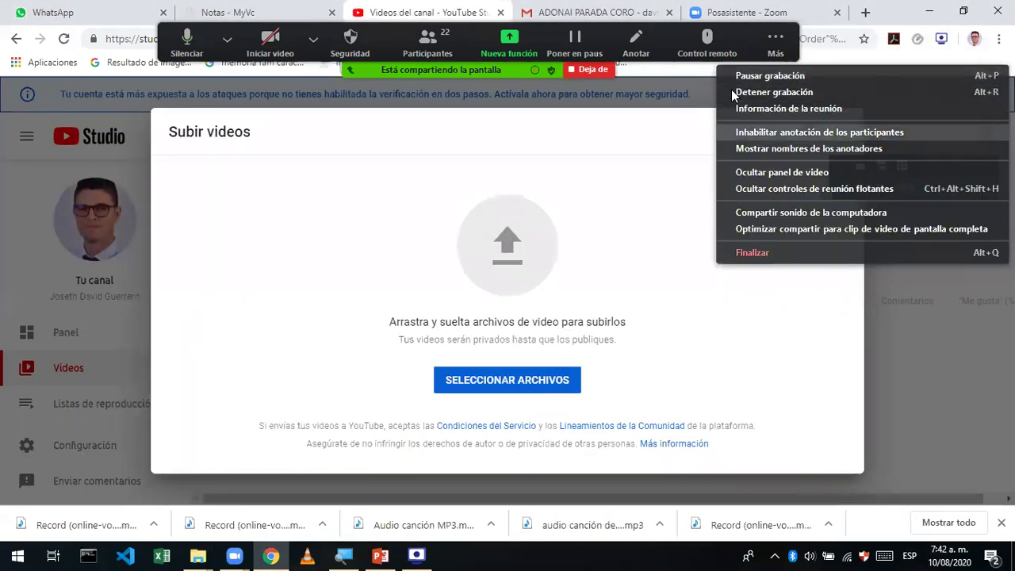
Step: Drag screen-capture.webm from Descargas into YouTube Studio's Subir videos area
left_click(789, 141)
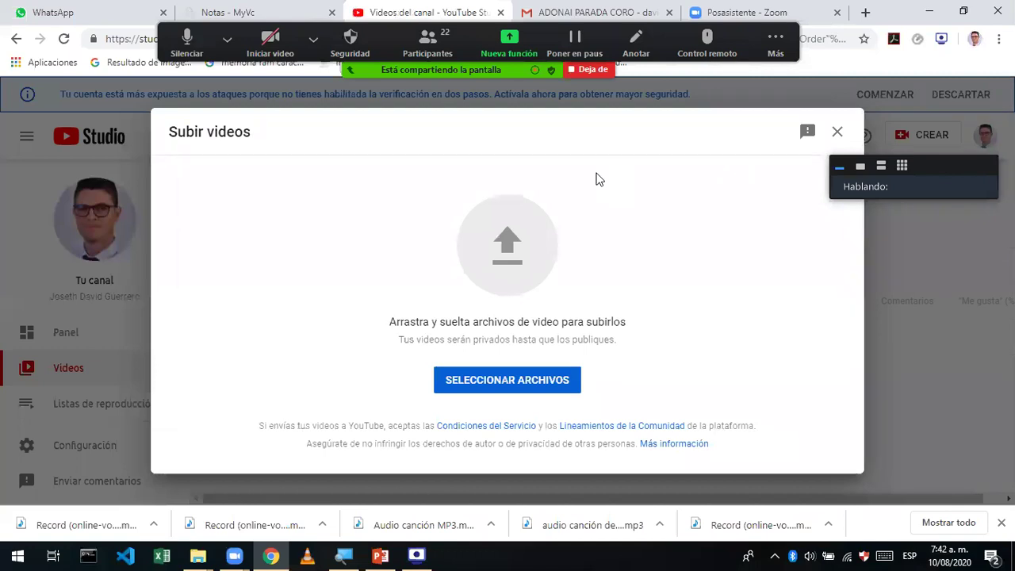
key("alt+Tab")
left_click_drag(649, 379, 521, 304)
key("alt+Tab")
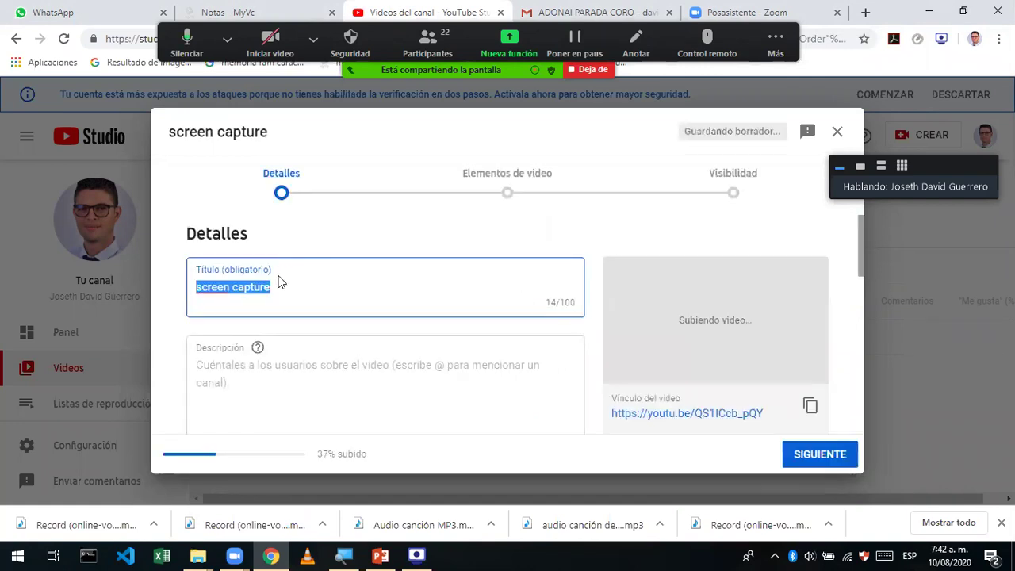
Step: Replace the video title, typing 'Como poner efectos powerpoint'
type("<")
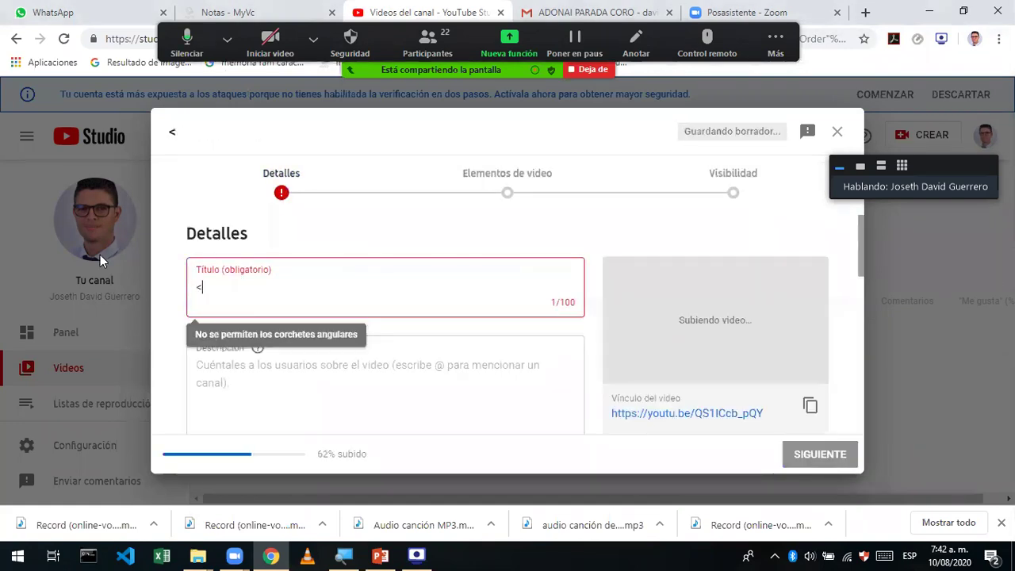
key("BackSpace")
type("Com")
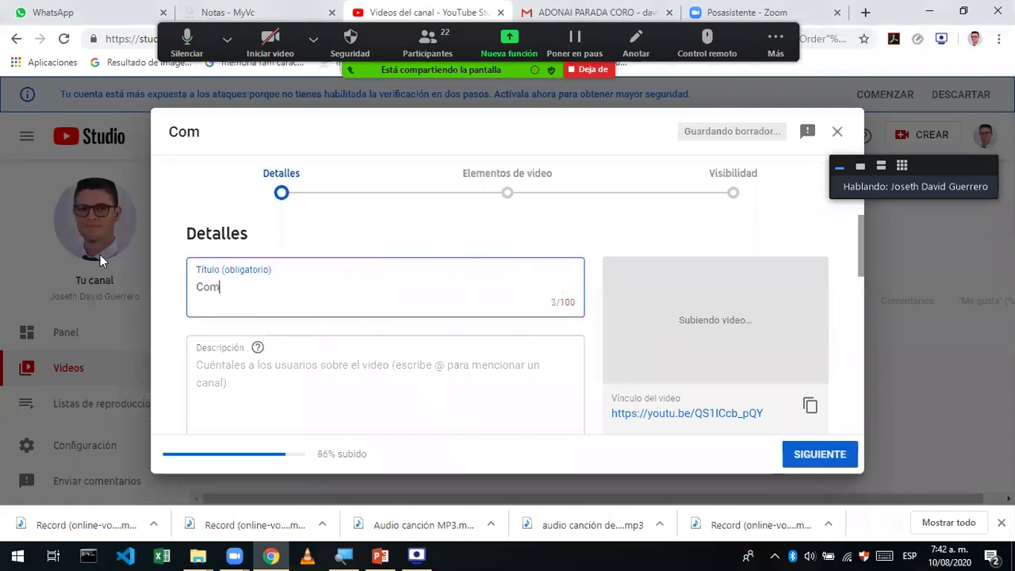
type("o poner ege")
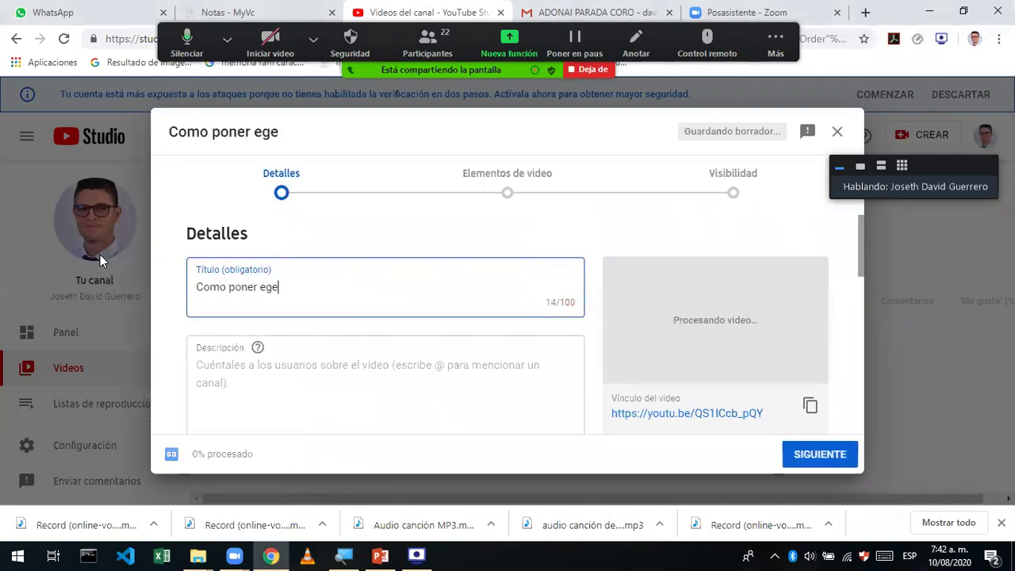
key("BackSpace")
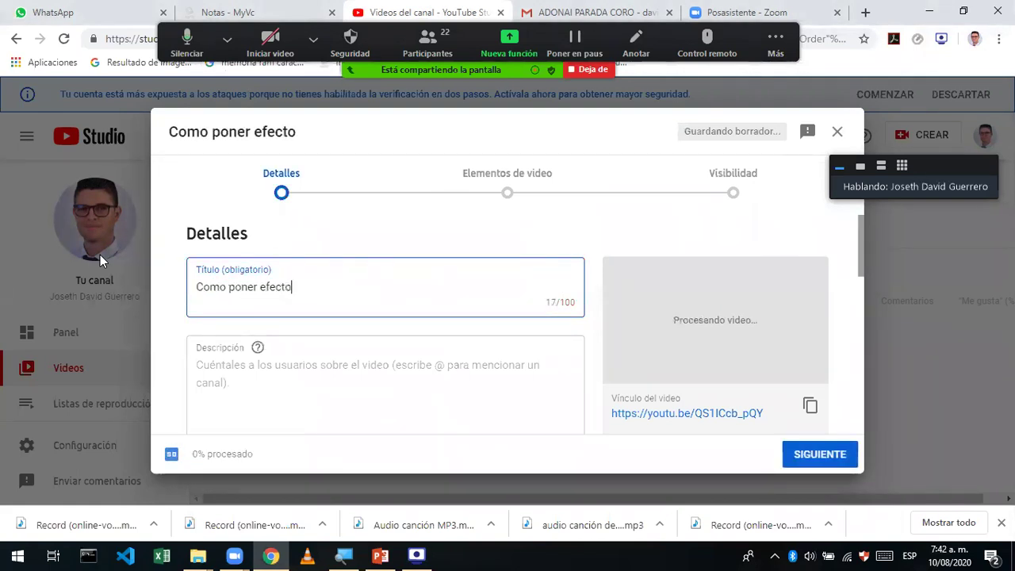
type("s powerpoint")
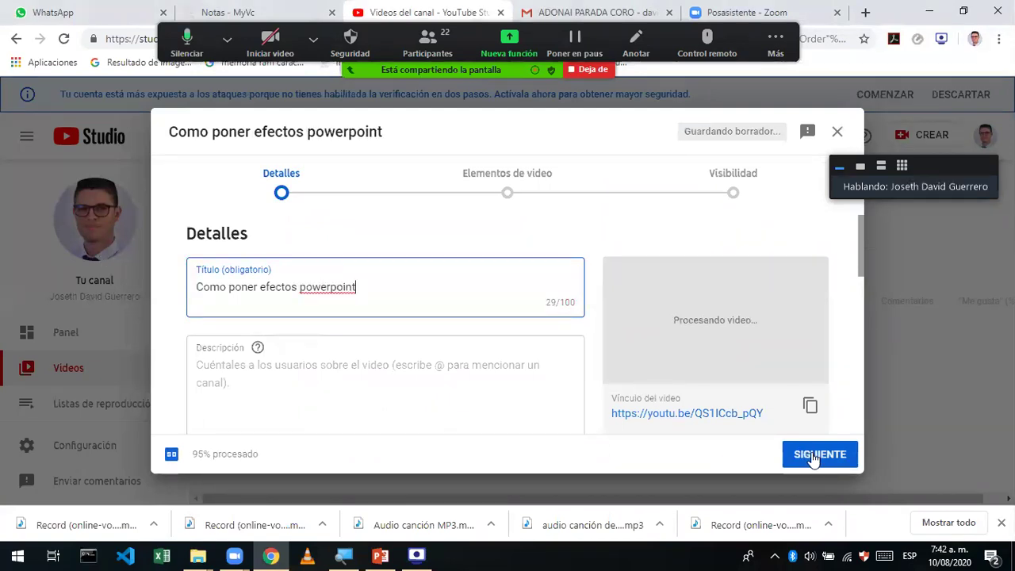
Step: Close the upload to keep it as a draft, and copy the newest published video's share link
left_click(834, 133)
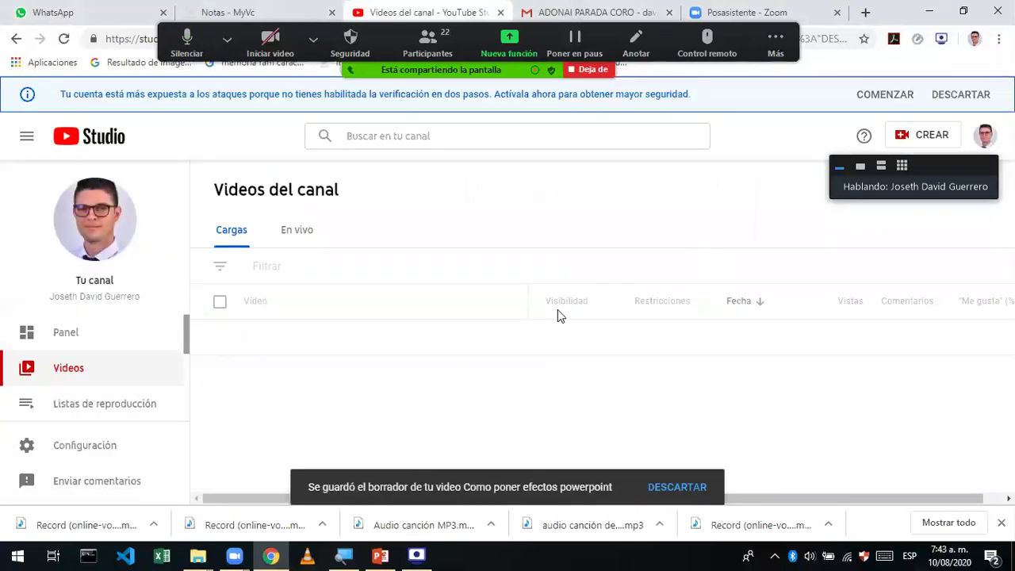
mouse_move(414, 350)
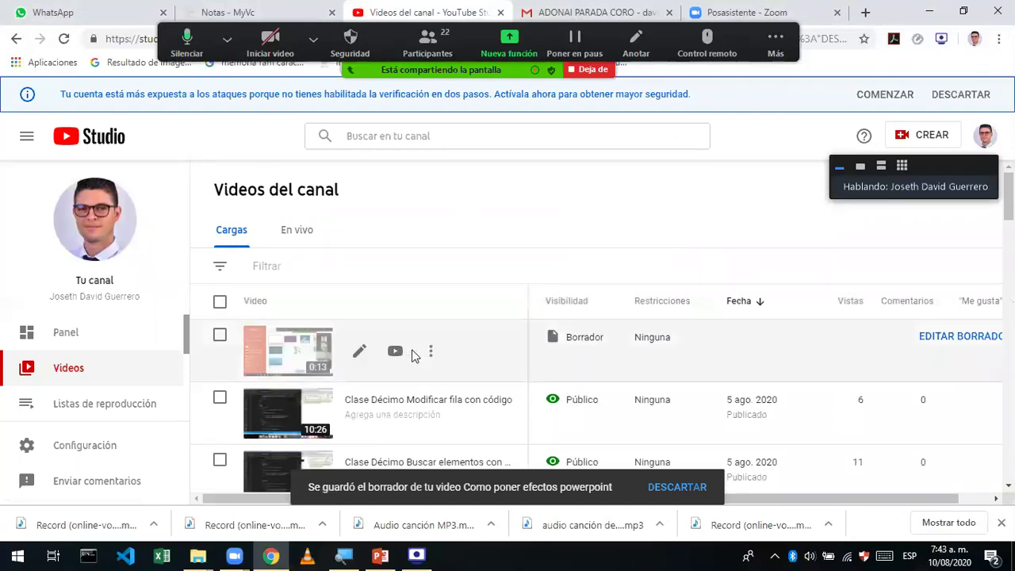
scroll(411, 354, "down", 2)
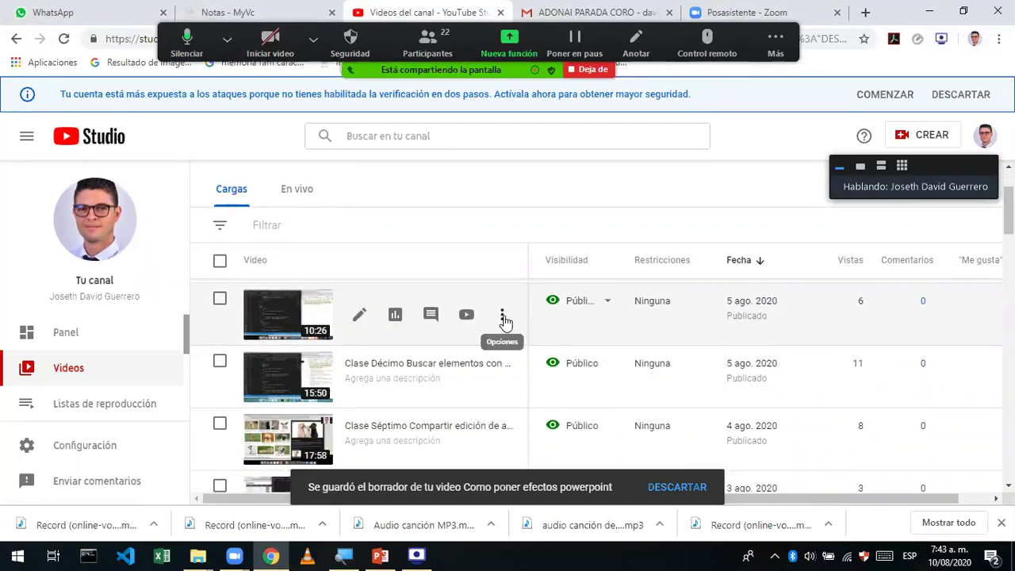
left_click(502, 315)
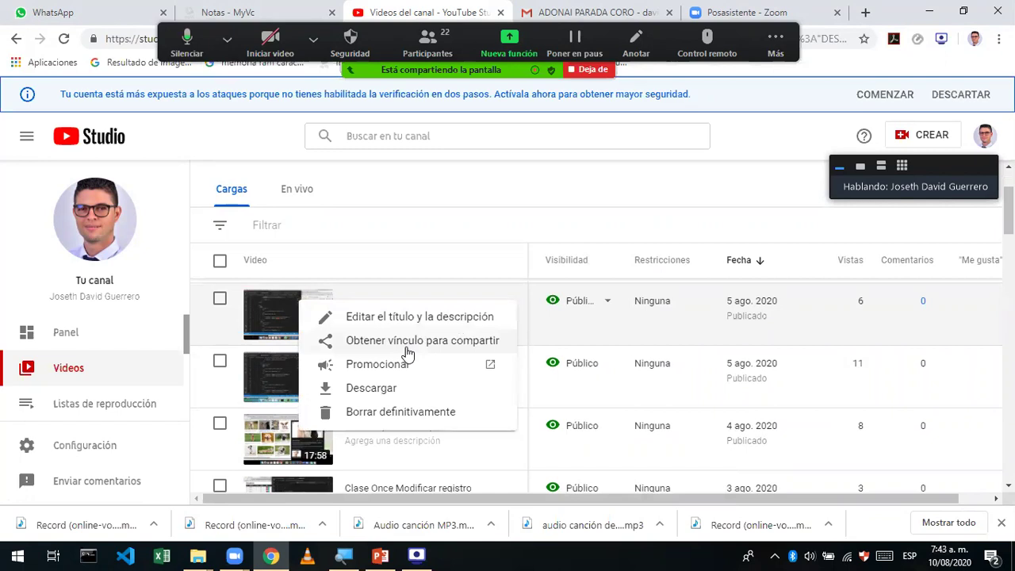
left_click(406, 342)
Step: Close the Zoom tab and return to the YouTube Studio video list
left_click(124, 16)
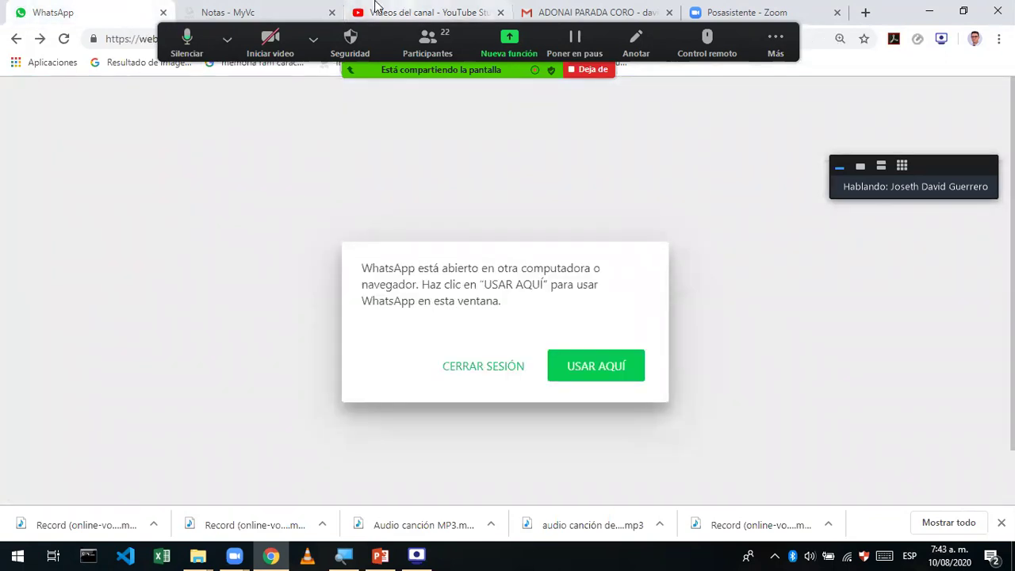
left_click(279, 10)
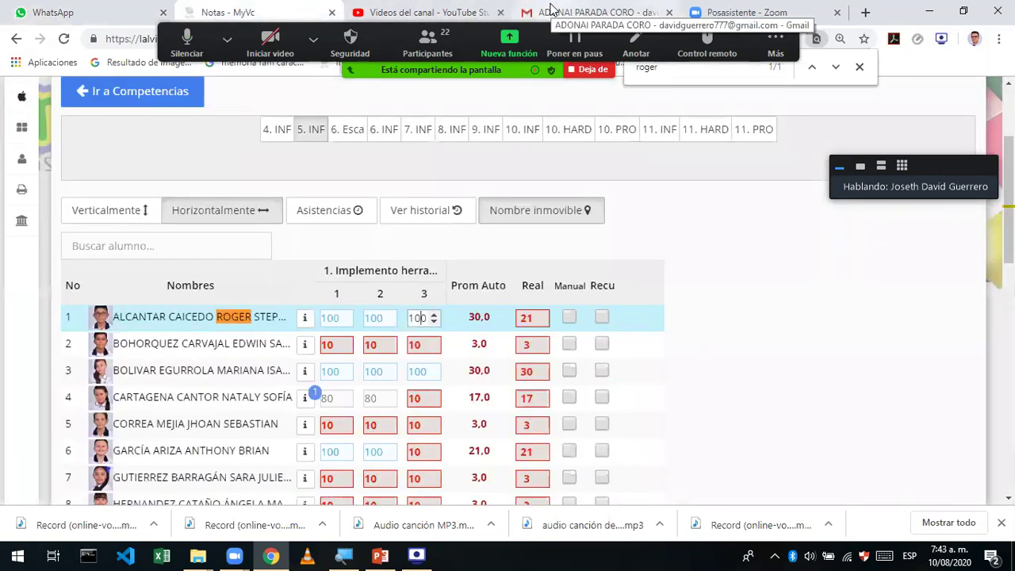
left_click(555, 11)
left_click(761, 10)
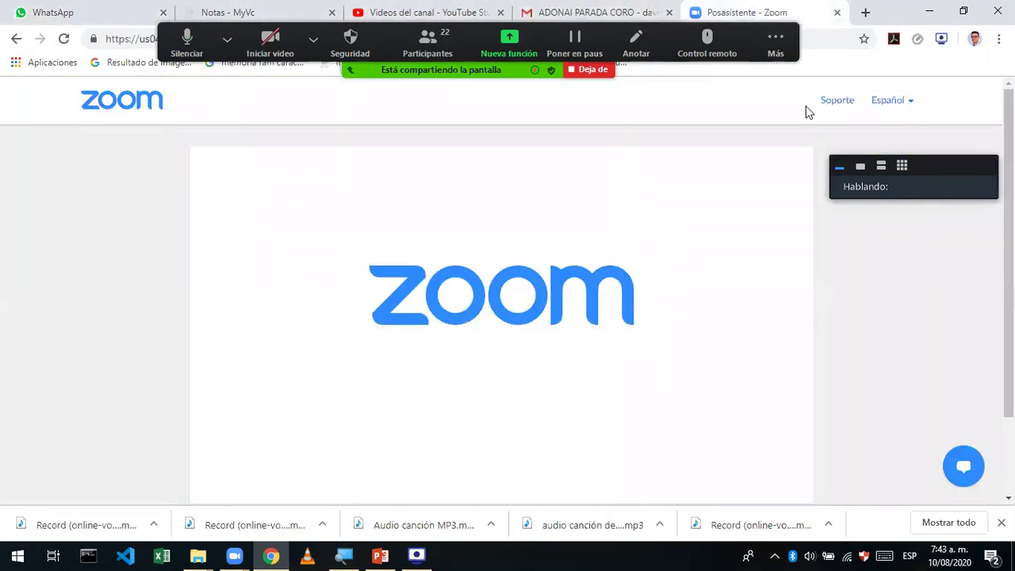
left_click(837, 13)
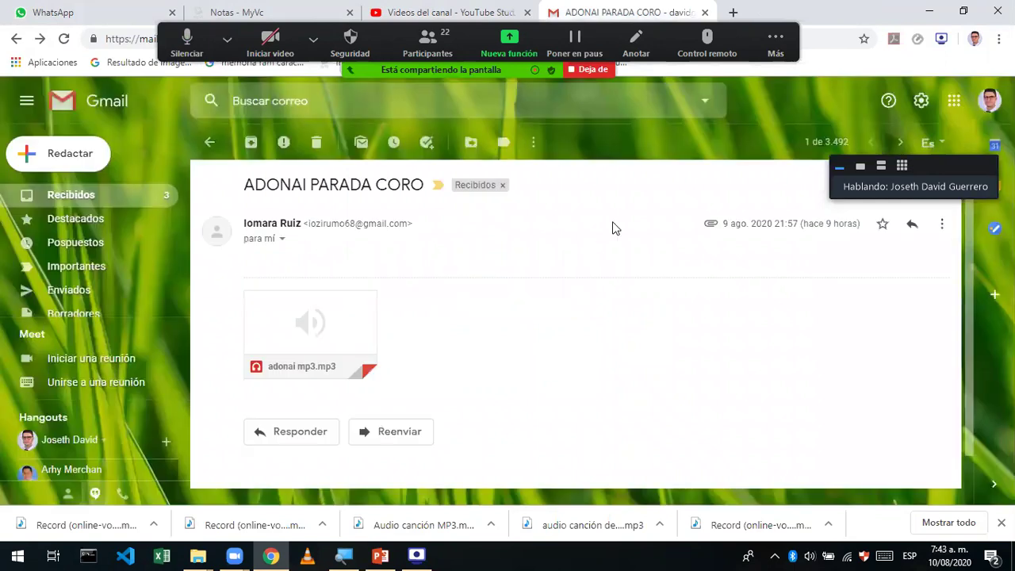
left_click(444, 12)
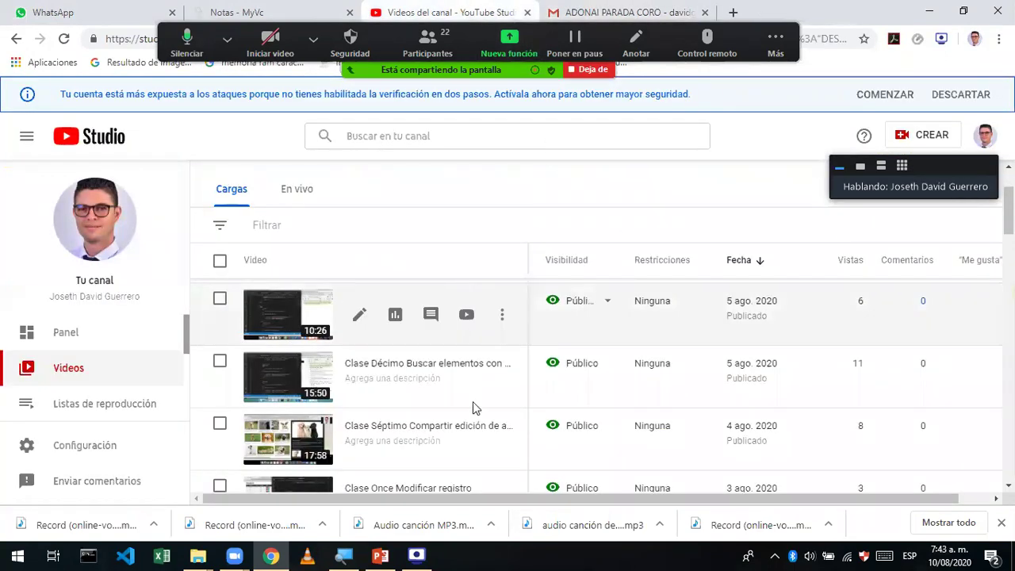
key("alt+Tab")
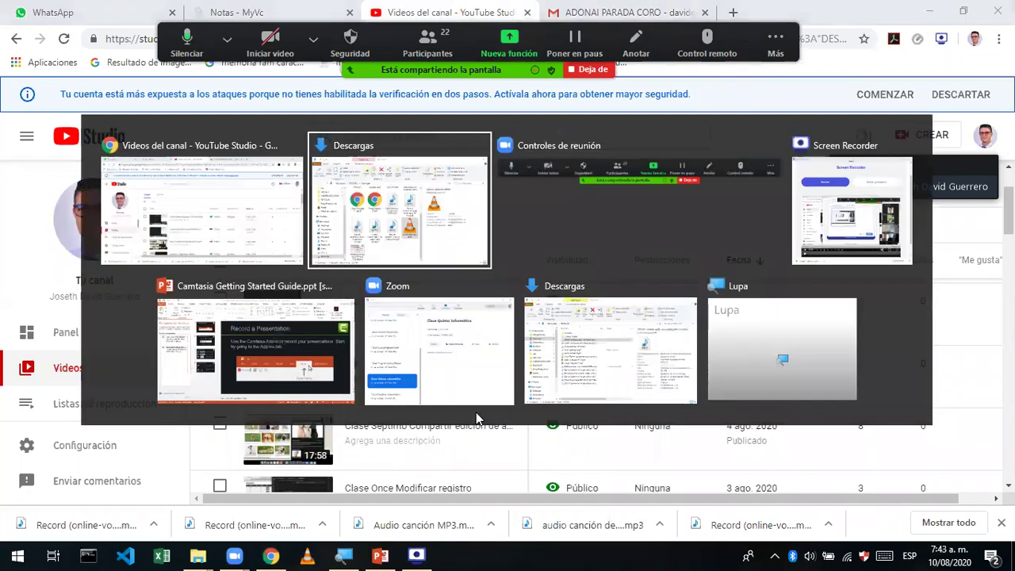
Step: In the Camtasia guide, dismiss the welcome and recovery panes, view slides 2–3, then open ARCHIVO
key("Tab")
key("Tab")
key("Tab")
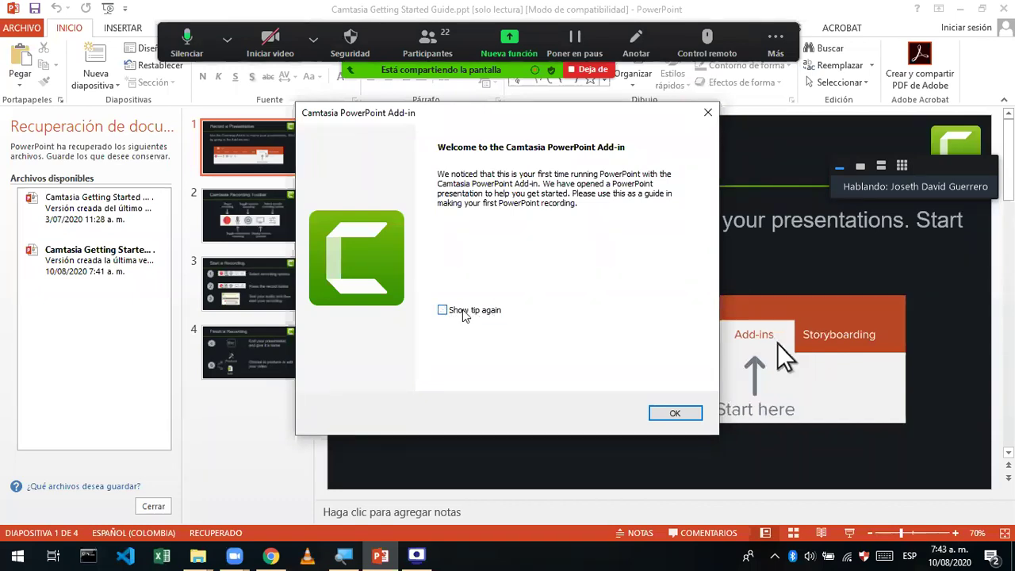
left_click(673, 413)
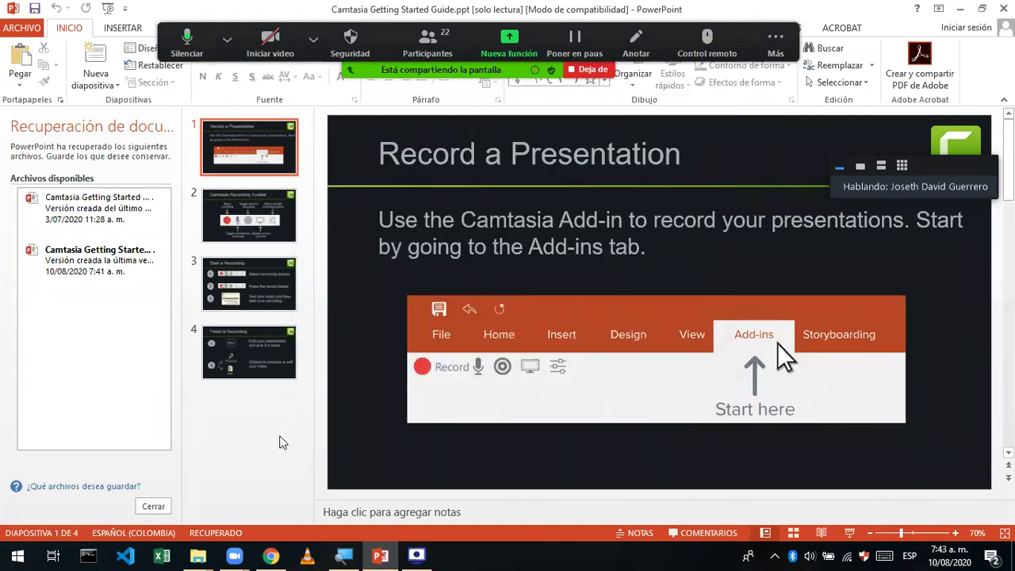
left_click(148, 511)
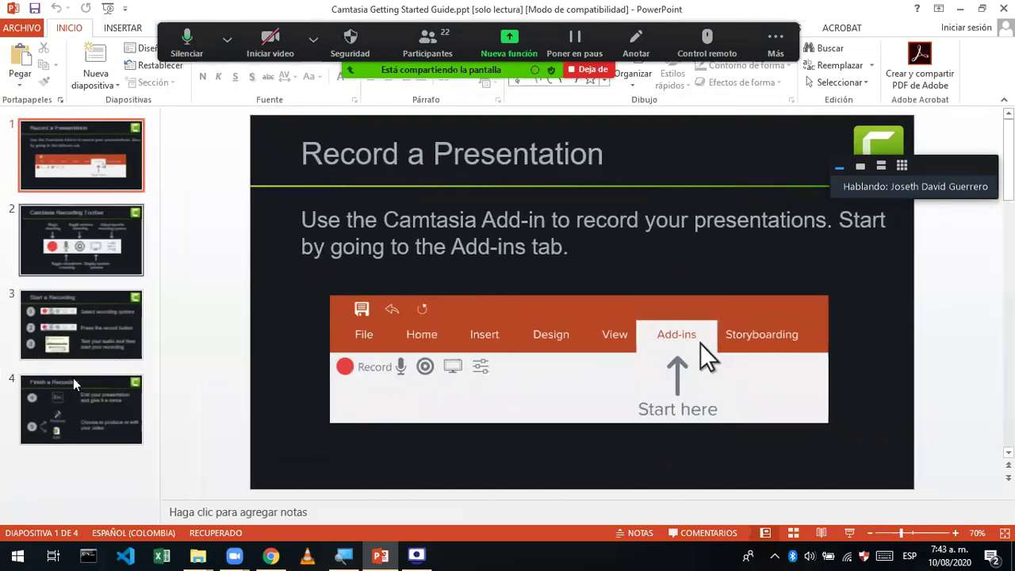
left_click(72, 265)
left_click(80, 309)
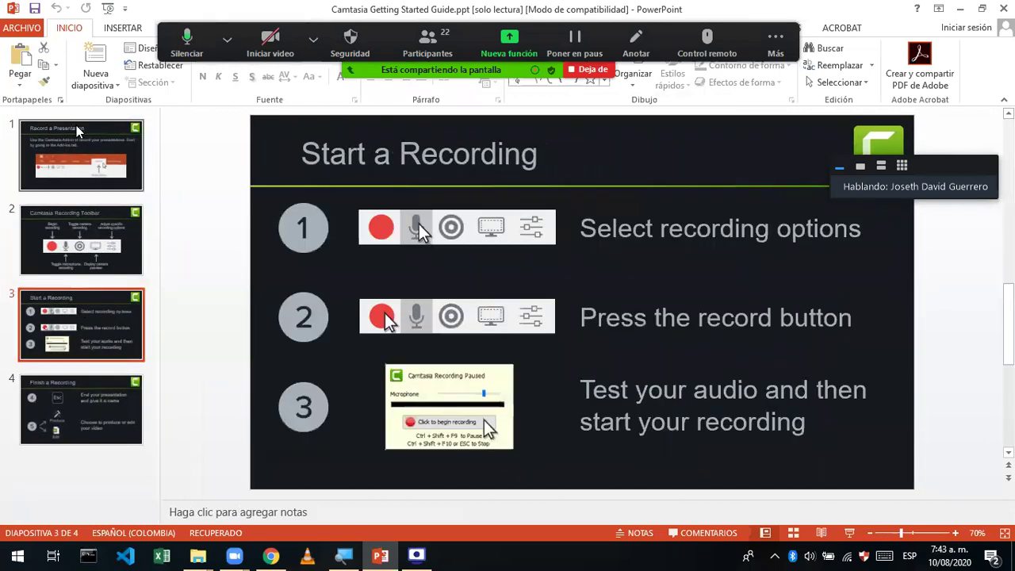
left_click(12, 29)
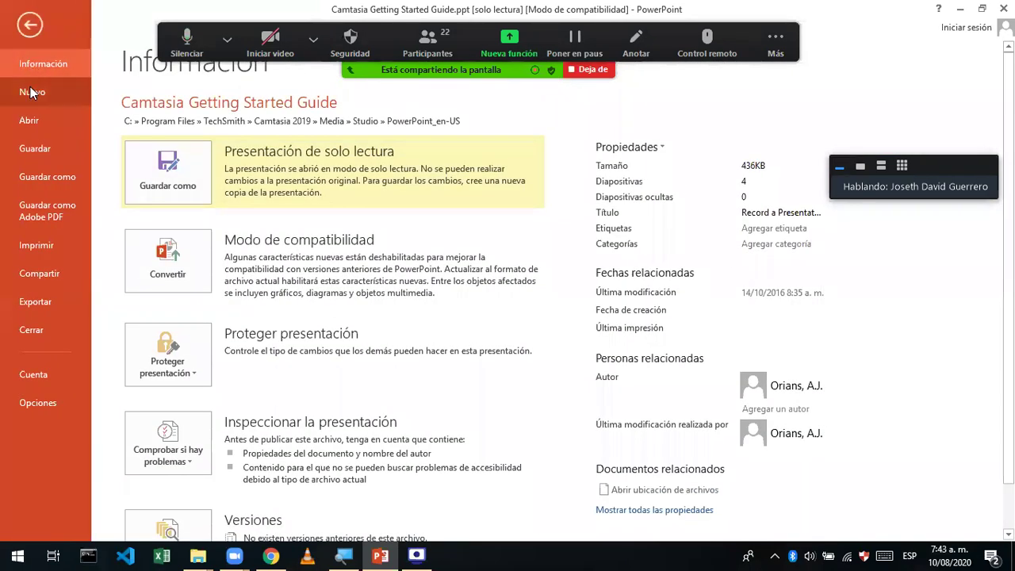
Step: Create a new presentation from Sala de reuniones Ion using its teal colour variant
left_click(30, 89)
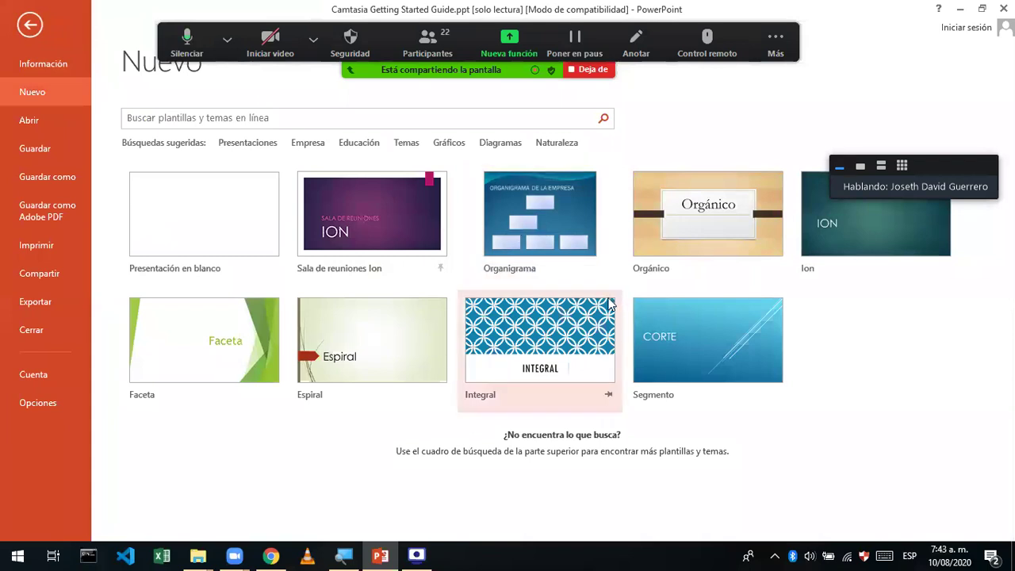
left_click(367, 197)
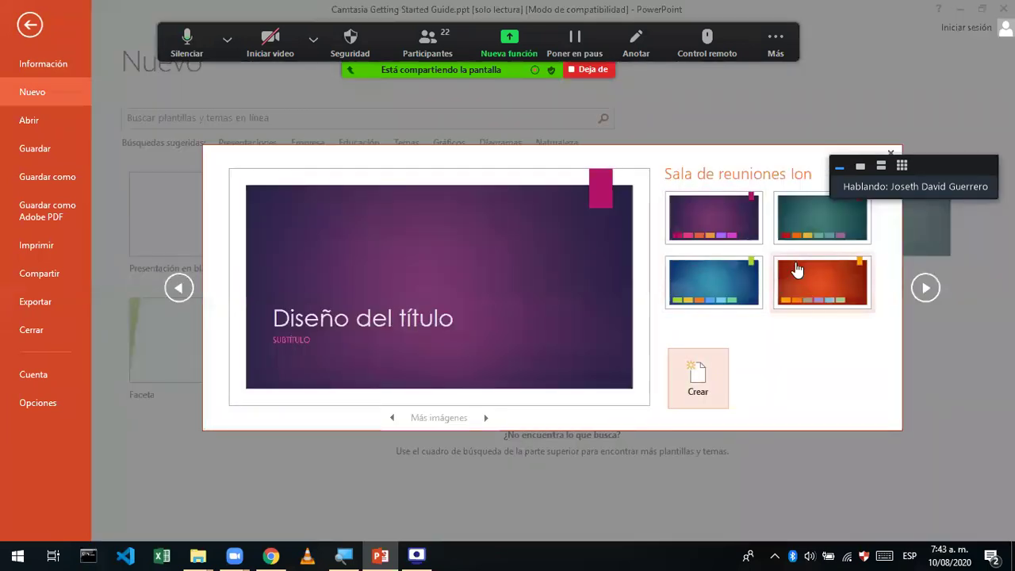
left_click(819, 298)
left_click(813, 242)
left_click(706, 388)
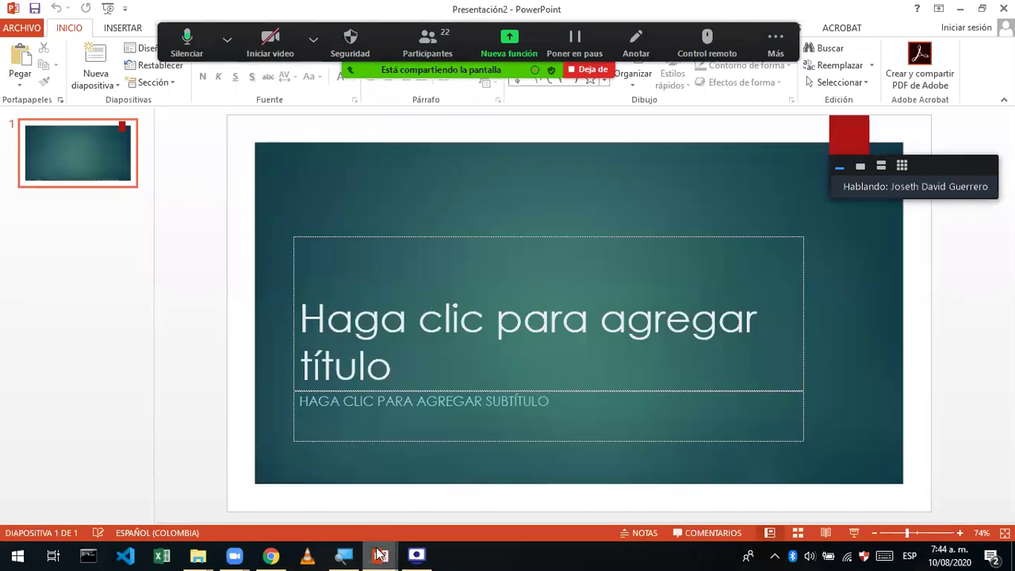
mouse_move(379, 555)
left_click(360, 528)
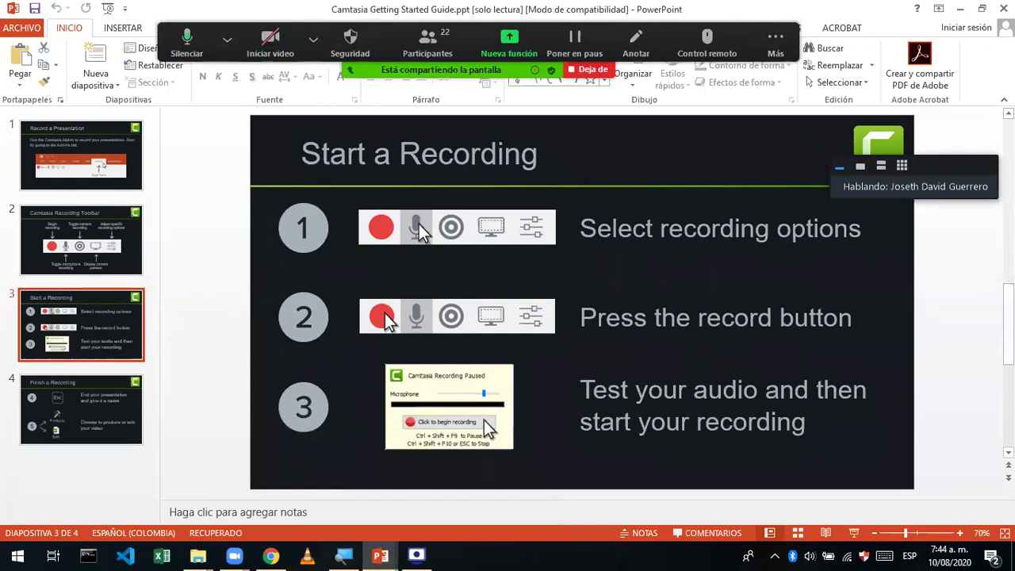
key("alt+Tab")
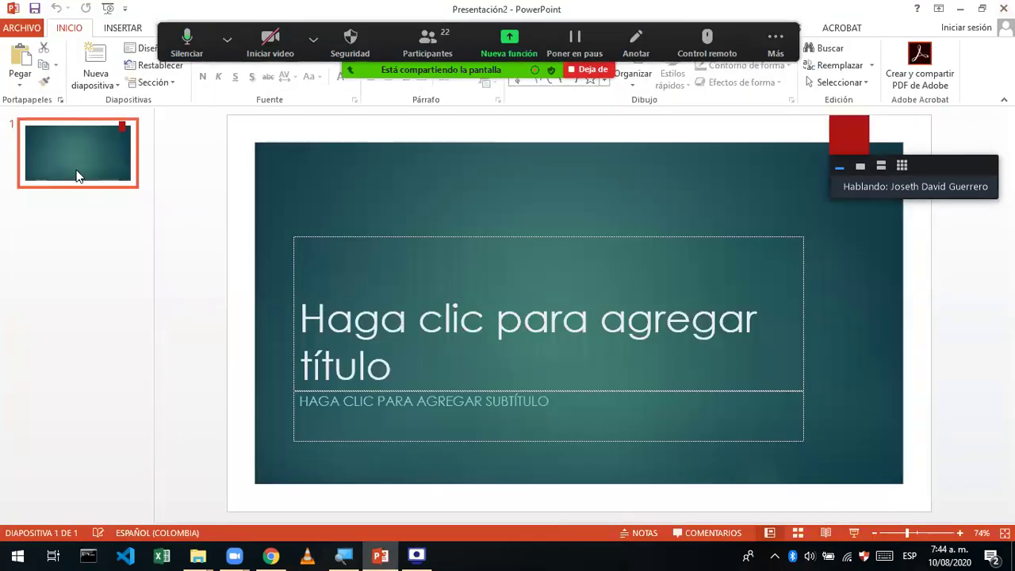
left_click(435, 306)
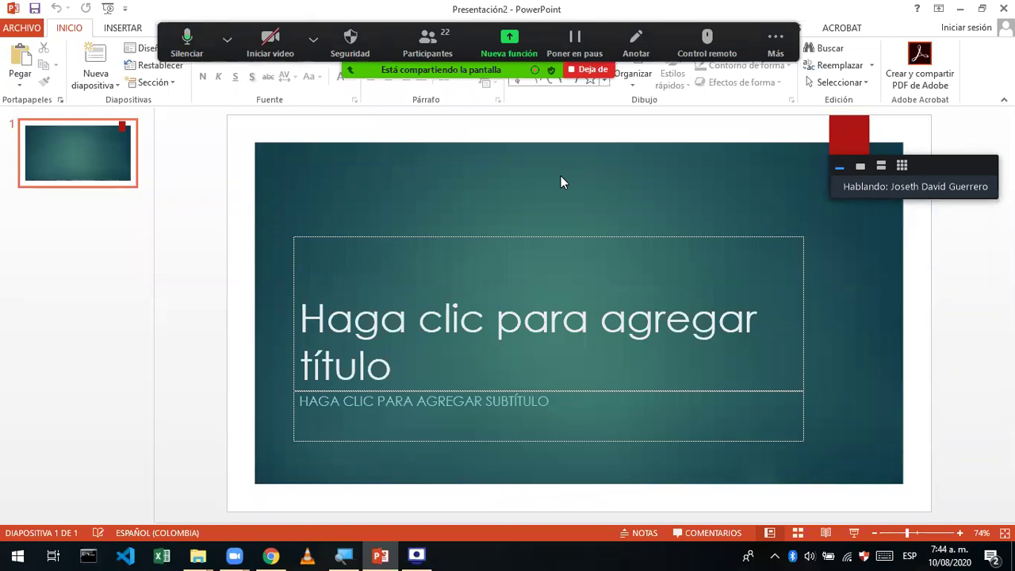
Step: Type the slide title 'Efectos en PowerPoint', correcting the typos
left_click(519, 312)
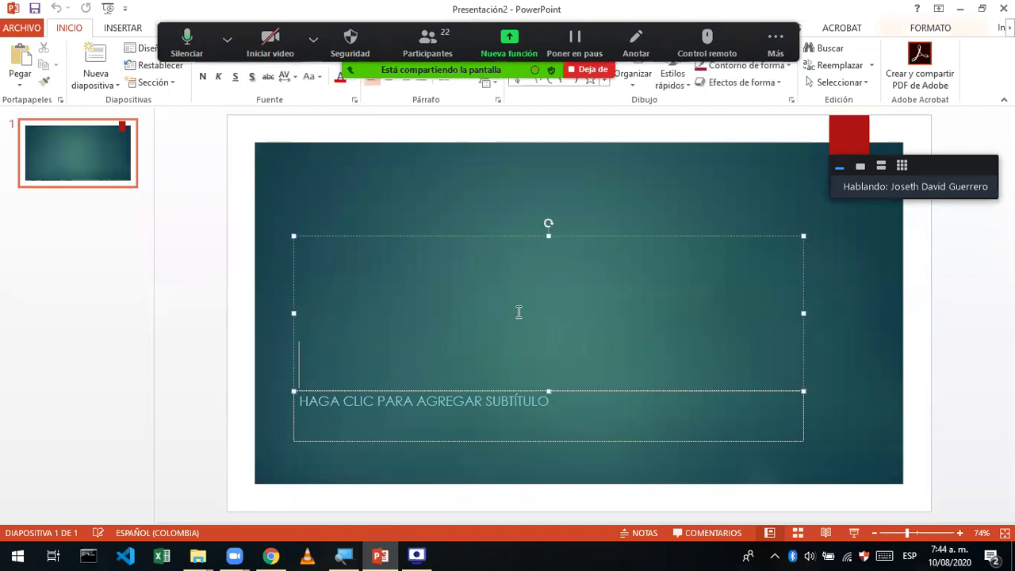
type("Efectos en PowerPoiint")
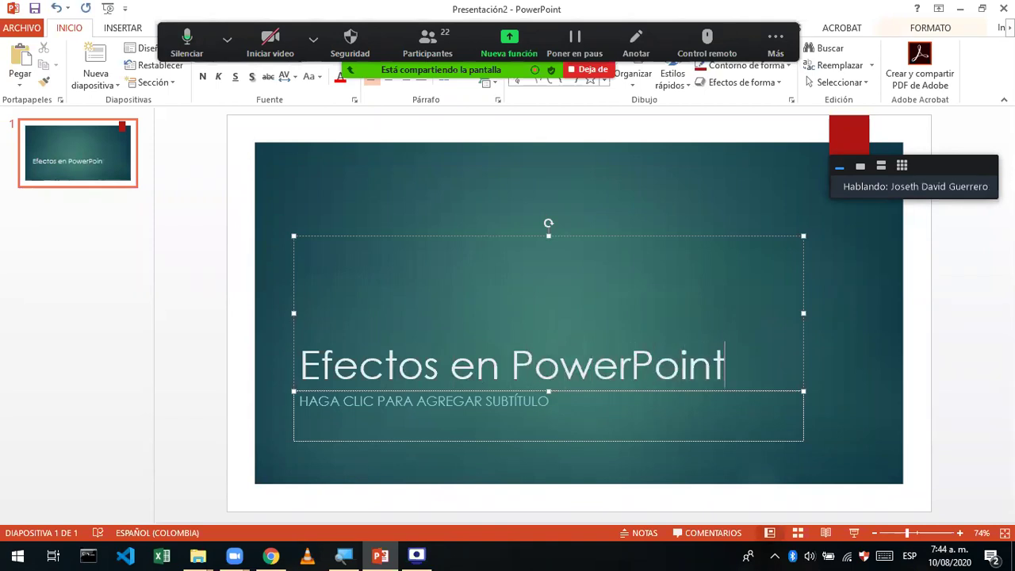
Step: Fill the subtitle with 'POR:' followed by the author's full name
left_click(372, 408)
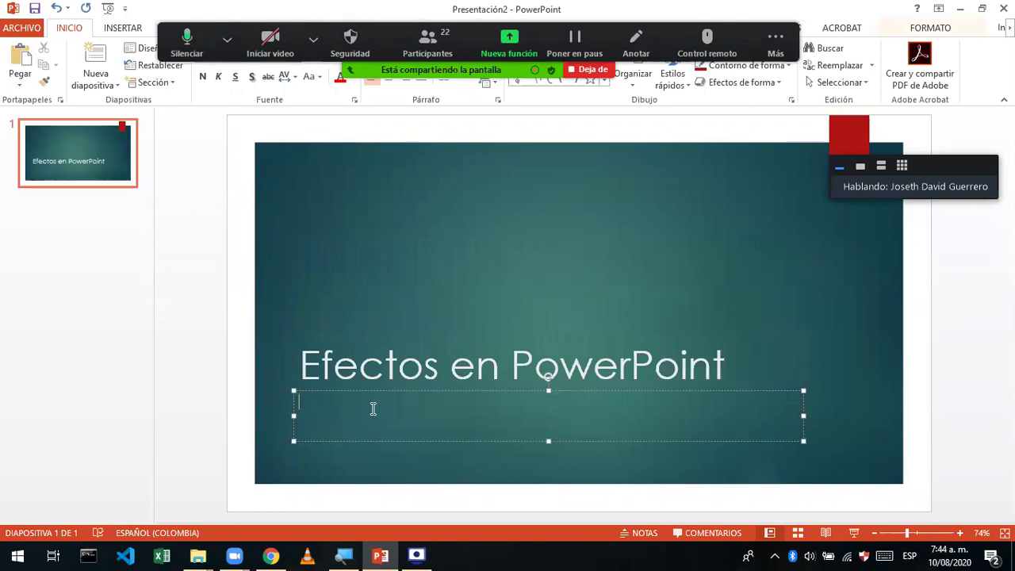
type("POR")
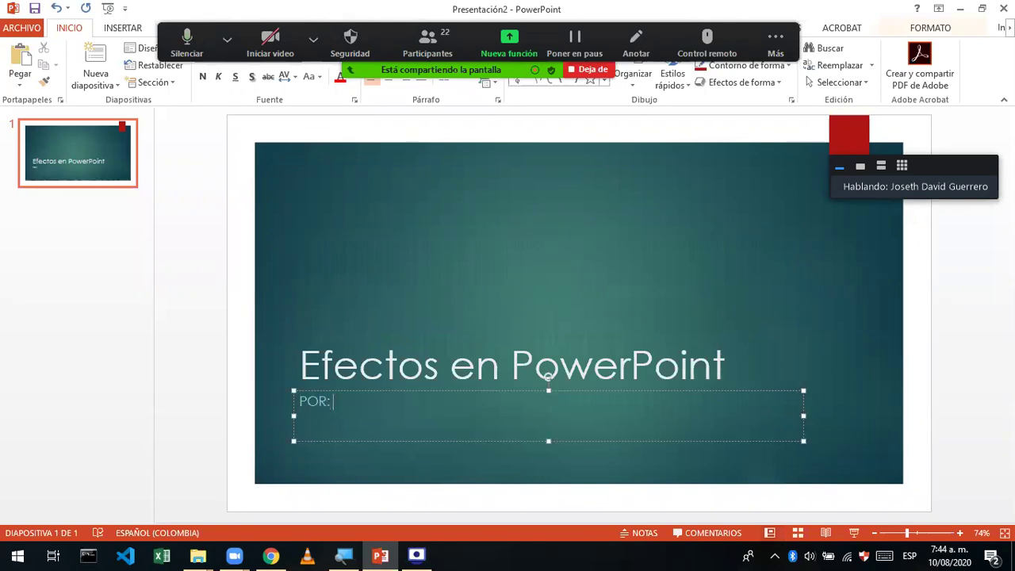
type(": FLEA")
key("BackSpace")
key("BackSpace")
key("BackSpace")
key("BackSpace")
type("JOSETH")
type(" GU")
key("BackSpace")
type("GUERRERO")
left_click(37, 229)
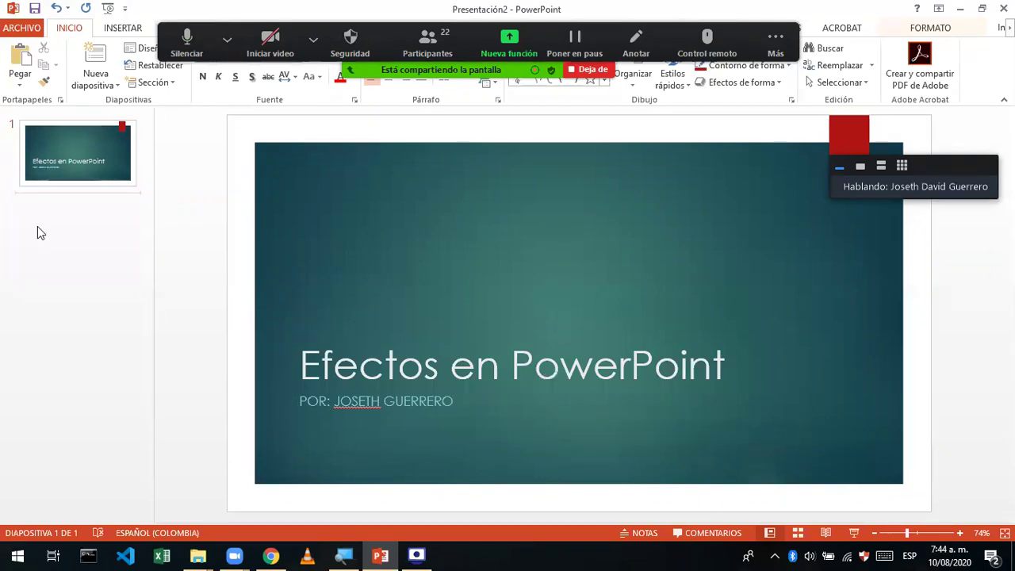
Step: Insert a new slide after the title slide and title it 'Primera'
right_click(83, 216)
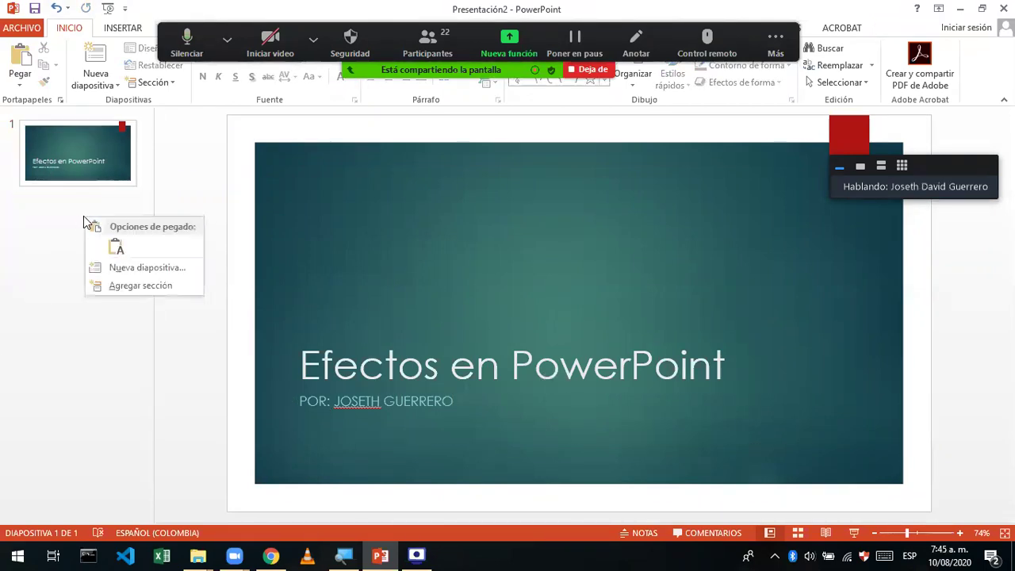
left_click(138, 270)
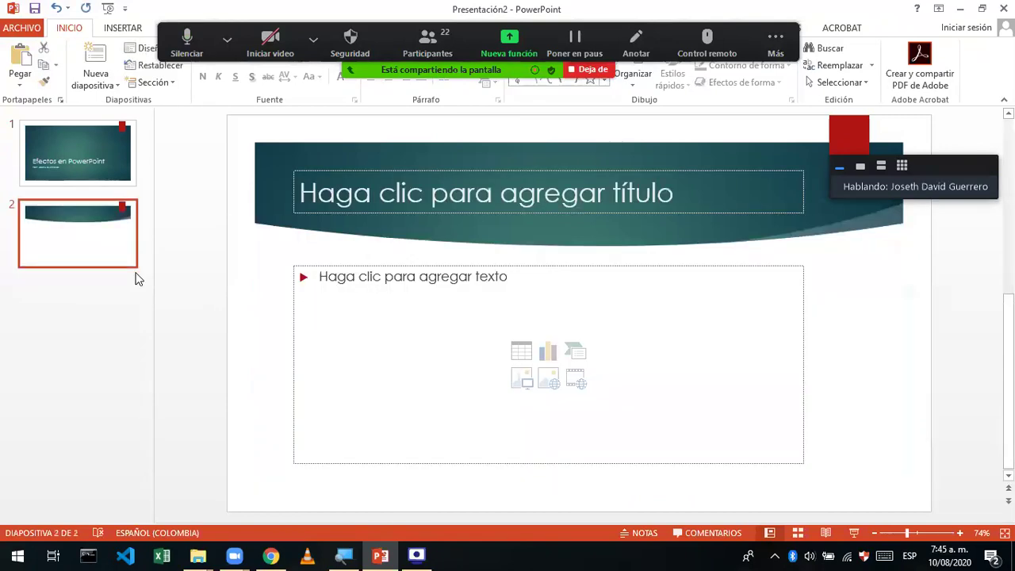
left_click(448, 183)
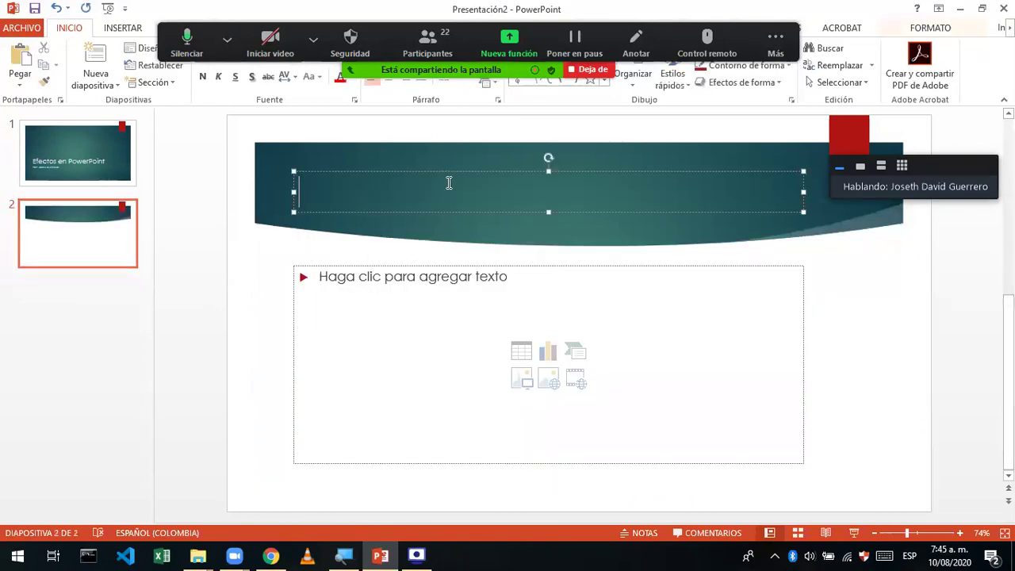
type("Primera")
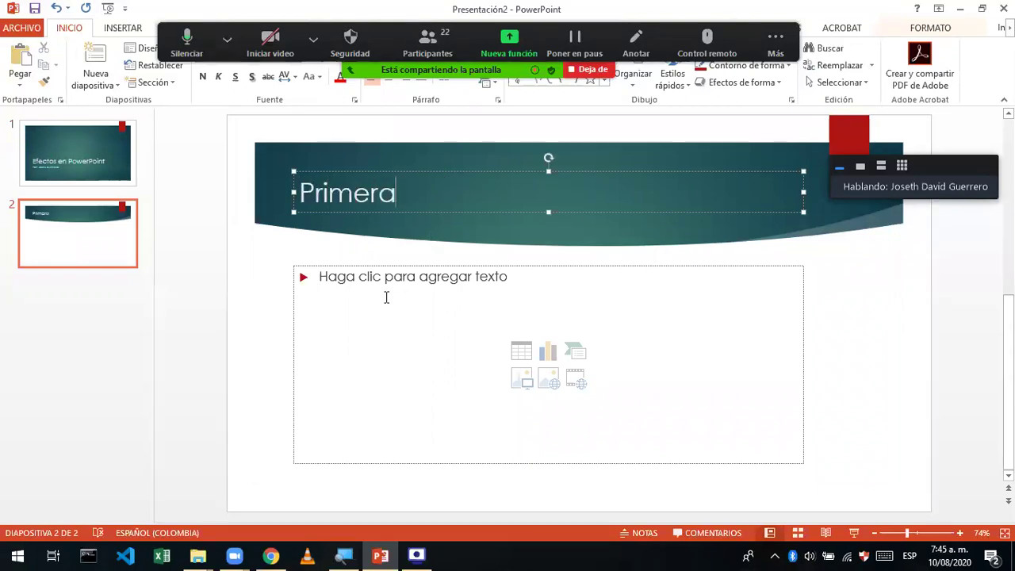
Step: Reselect slide 2 in the thumbnail pane, leaving its body placeholder empty
left_click(386, 298)
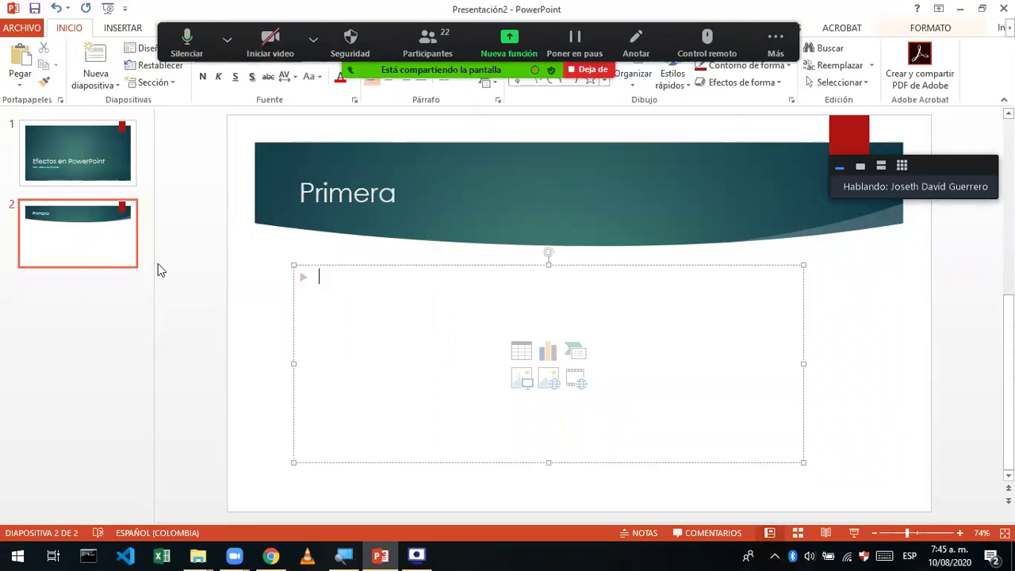
left_click(79, 243)
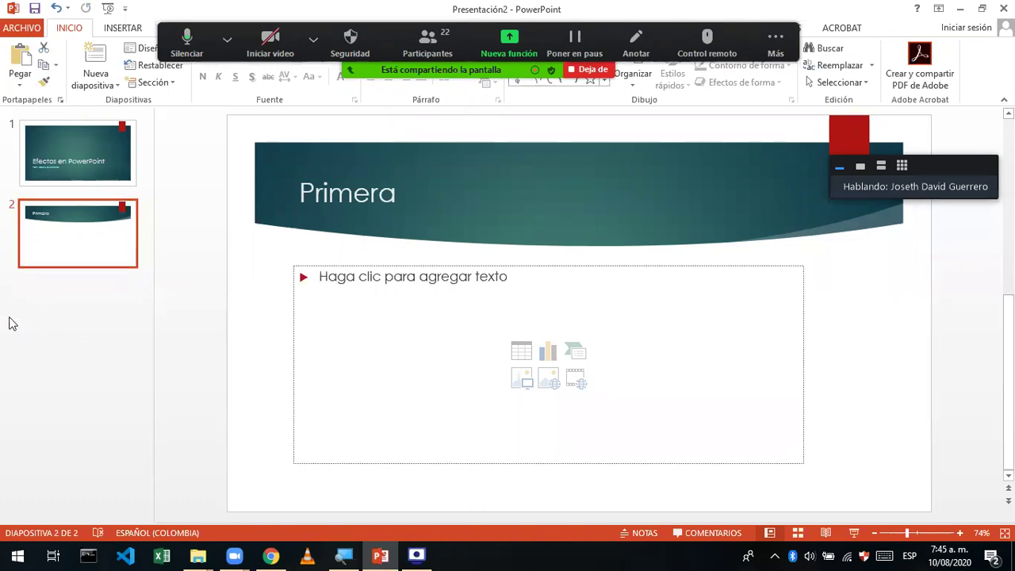
right_click(67, 282)
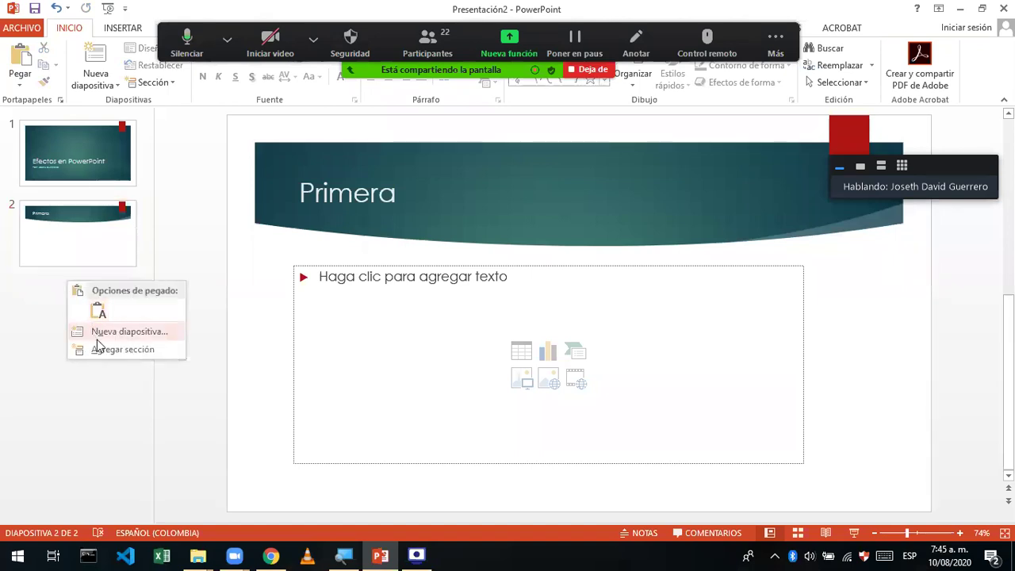
left_click(10, 288)
left_click(56, 319)
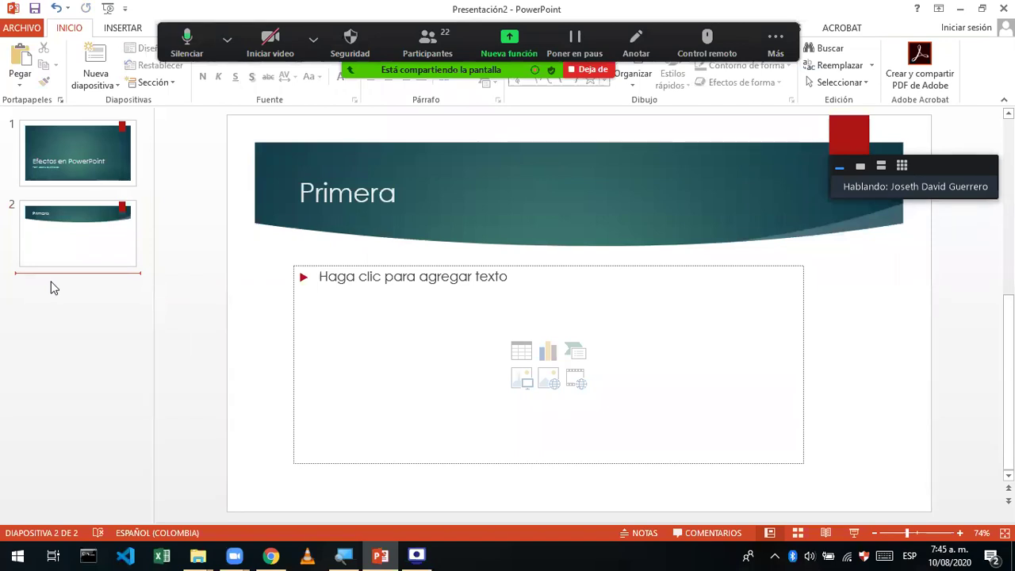
left_click(56, 251)
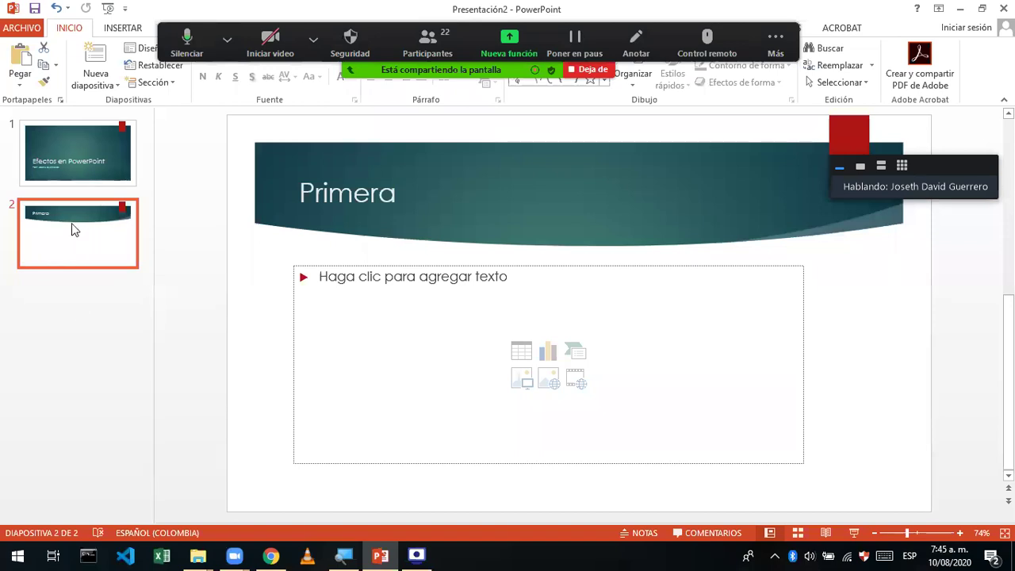
Step: Add one blank third slide after Primera, removing the extra slides created
key("Return")
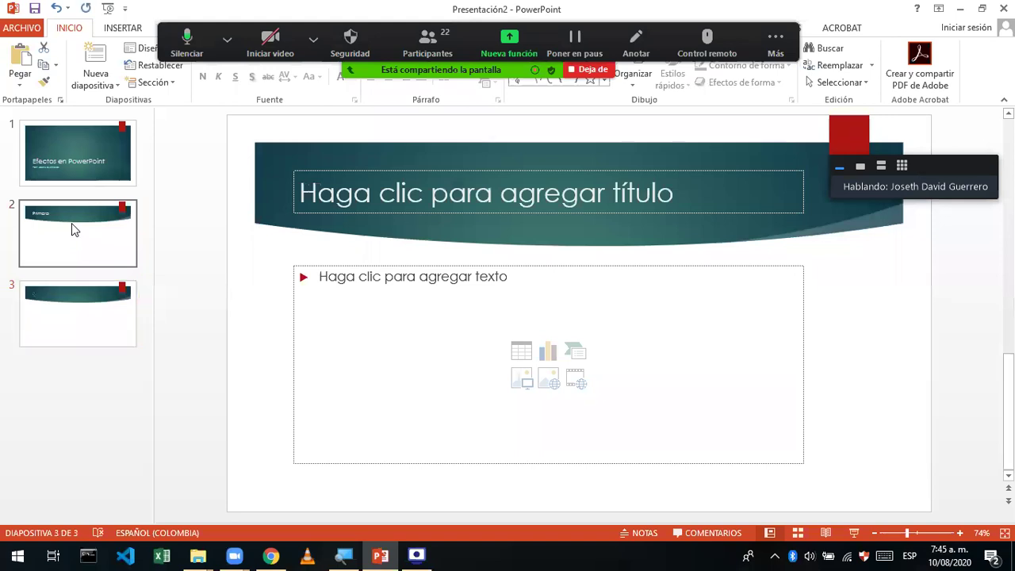
key("Return")
key("Return")
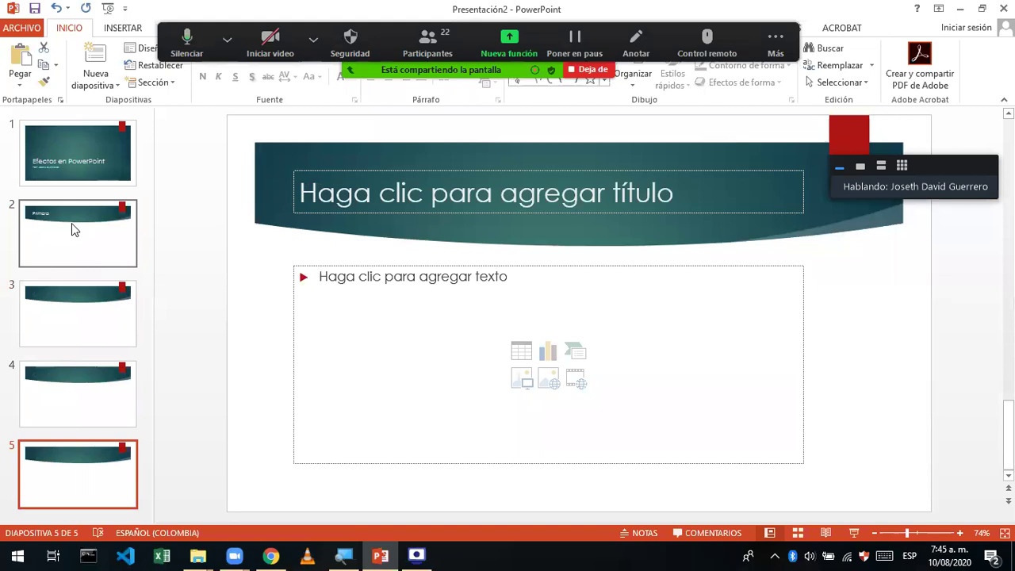
key("Delete")
key("Delete")
key("Delete")
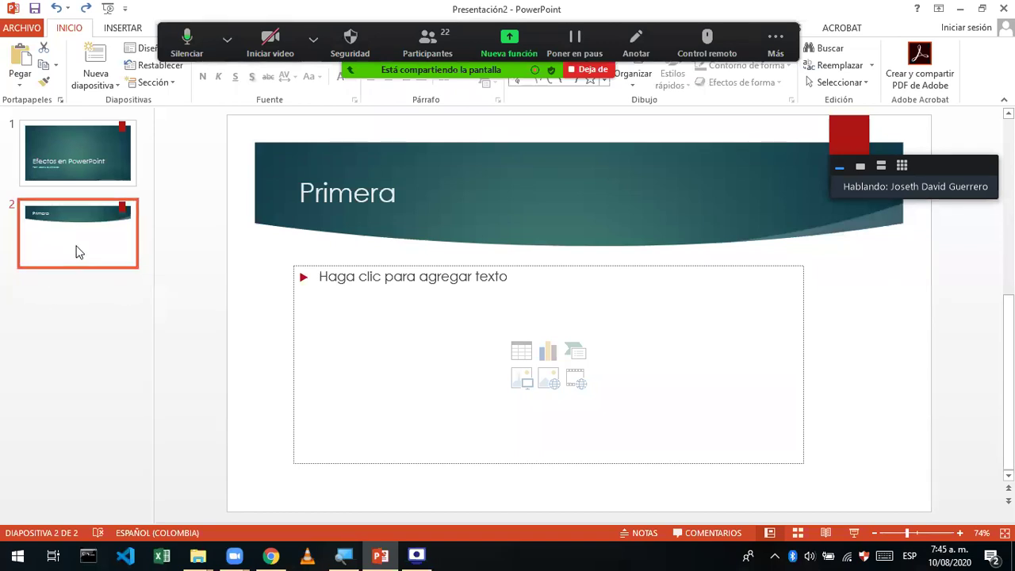
key("Return")
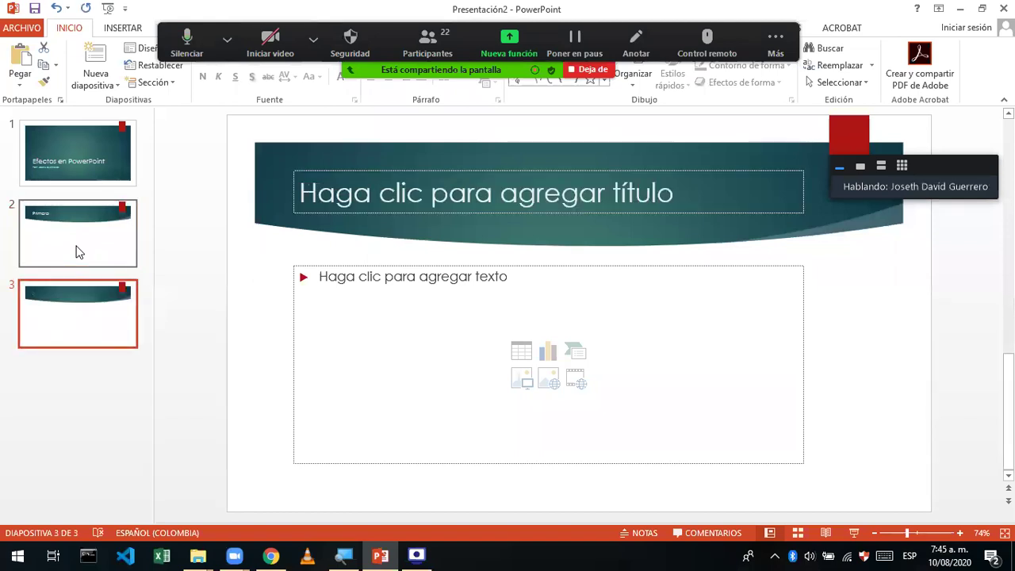
key("Return")
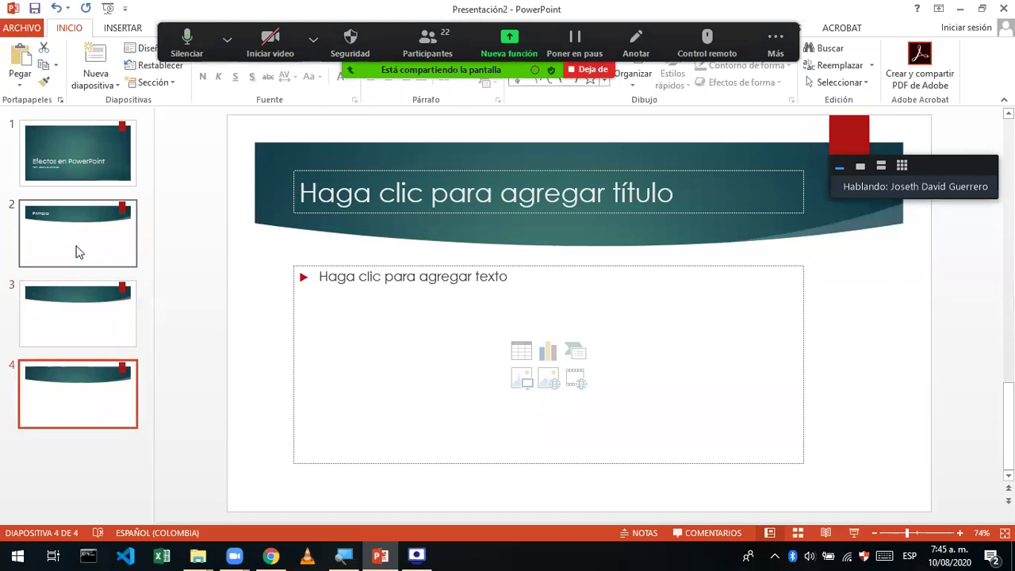
left_click(78, 252)
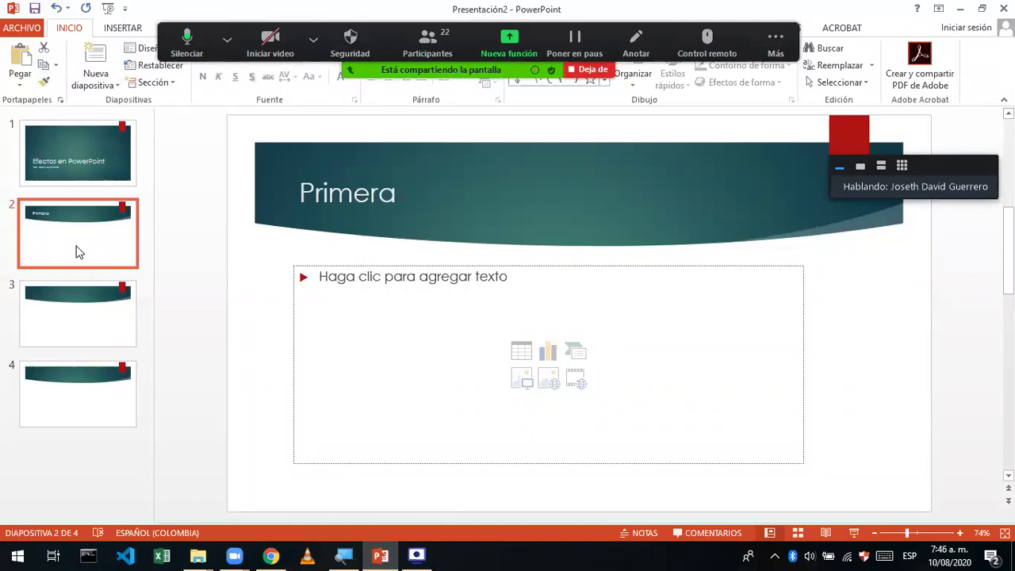
key("ctrl+z")
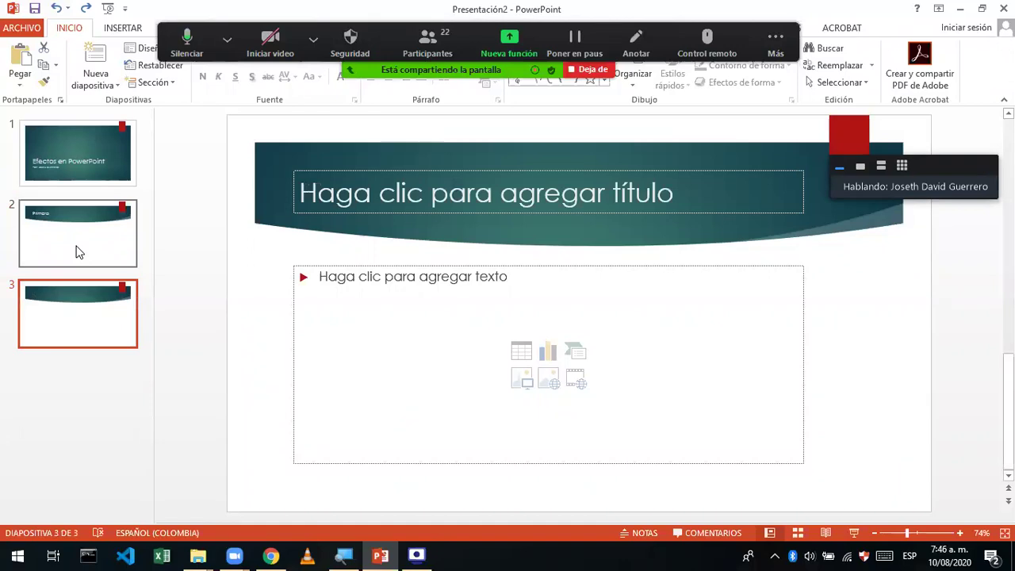
left_click(79, 252)
left_click(79, 310)
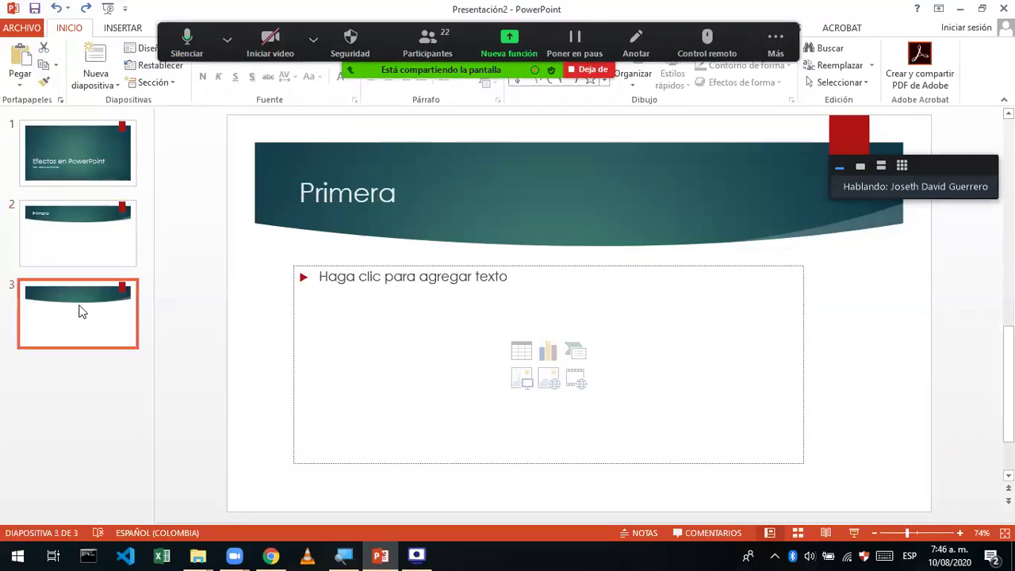
Step: Title slide 3 'Segunda' and review all three slides
left_click(378, 204)
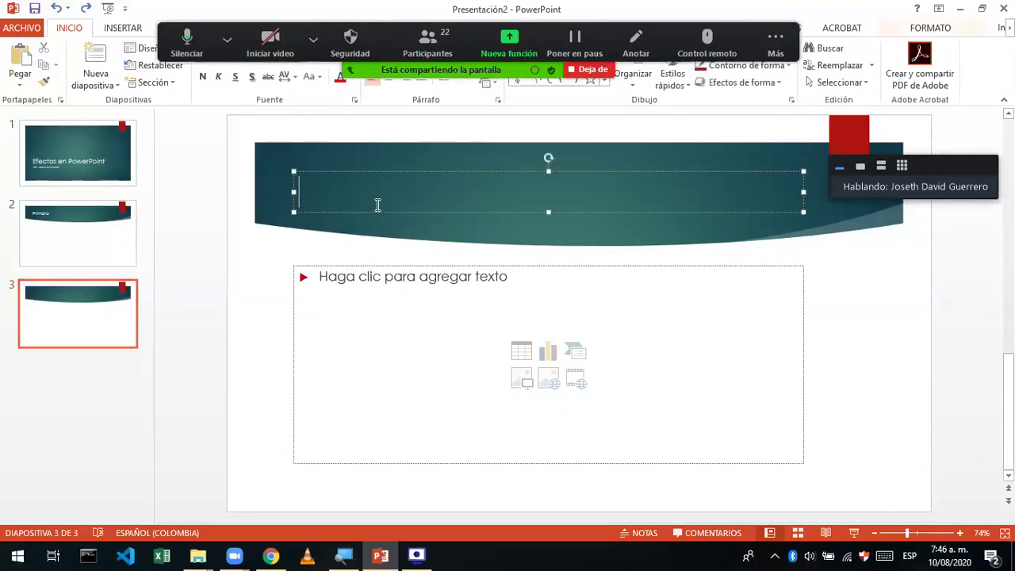
type("Segunda")
left_click(65, 164)
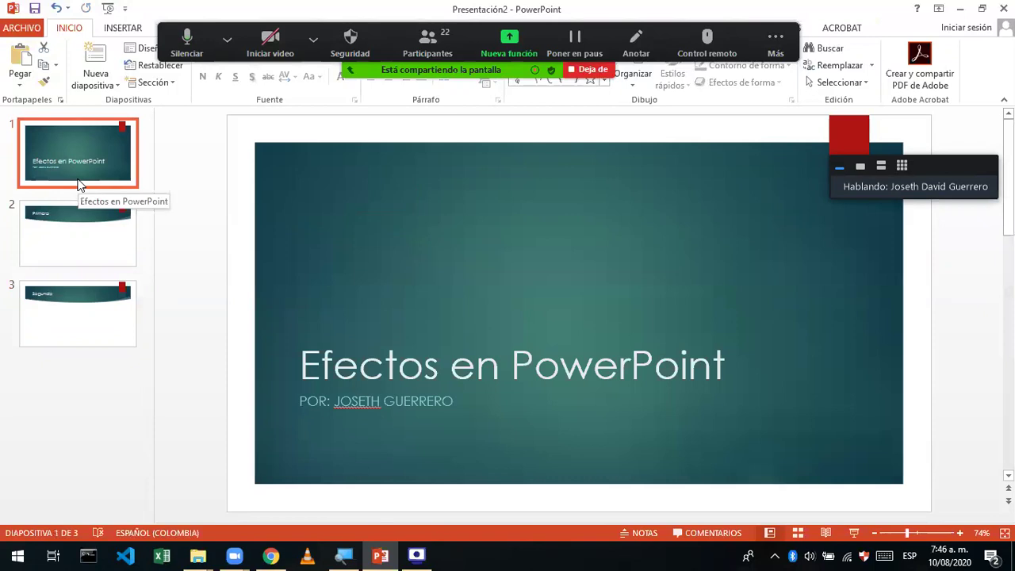
left_click(87, 210)
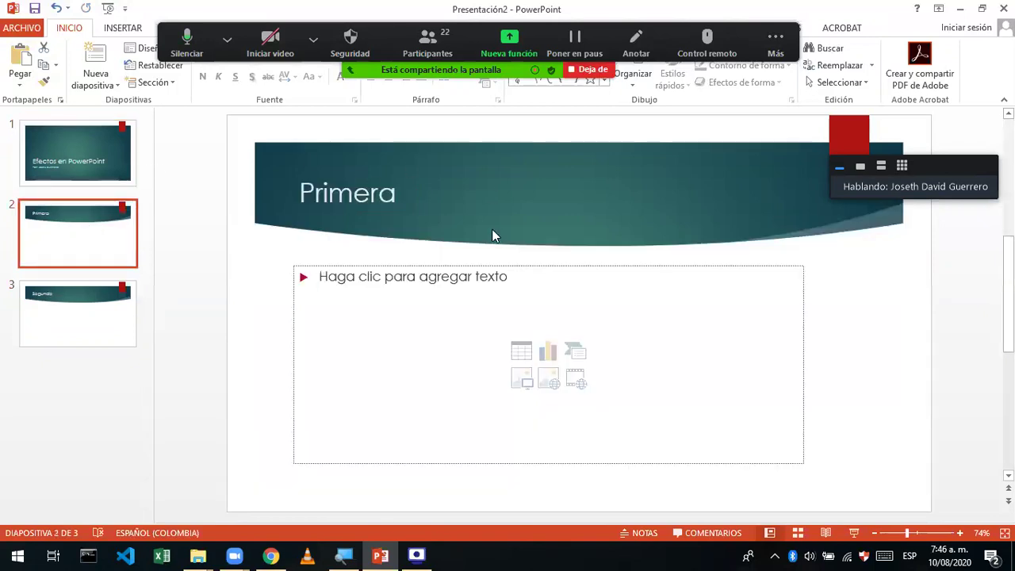
left_click(41, 330)
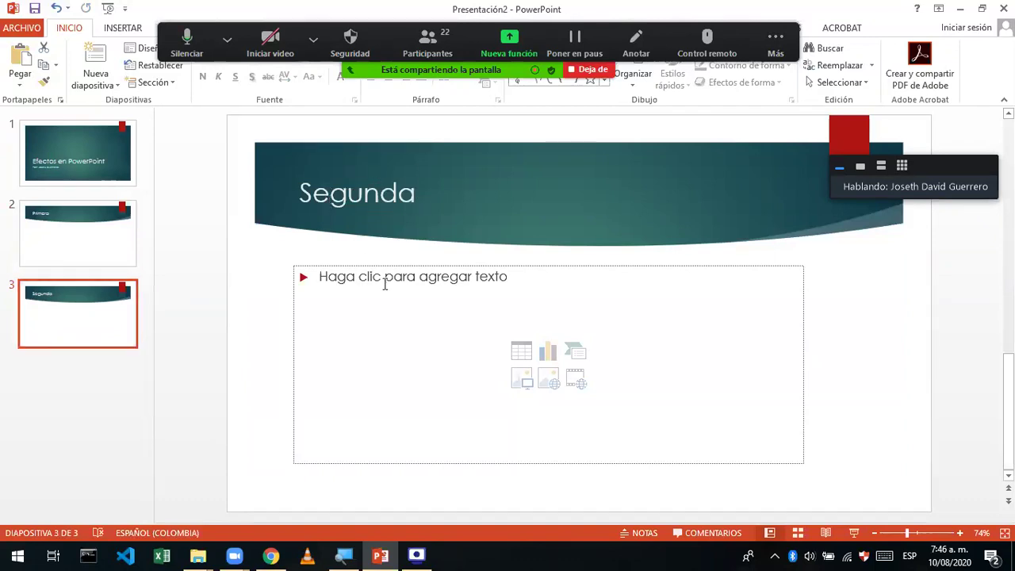
Step: Type 'Cualquier cosa' on the Segunda slide and 'Iniciamos!!' on the Primera slide's body
left_click(385, 282)
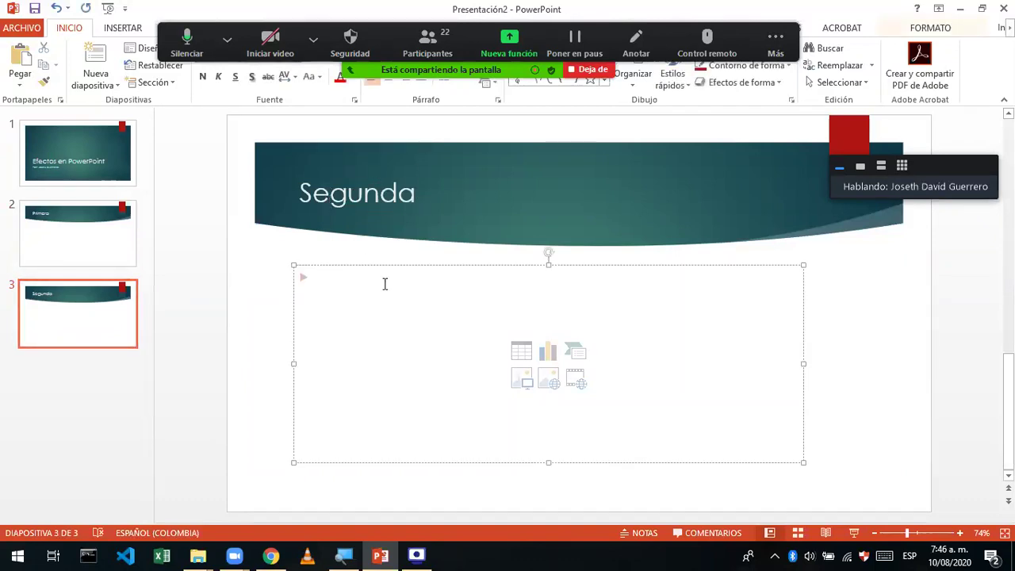
type("Cualquier cosa")
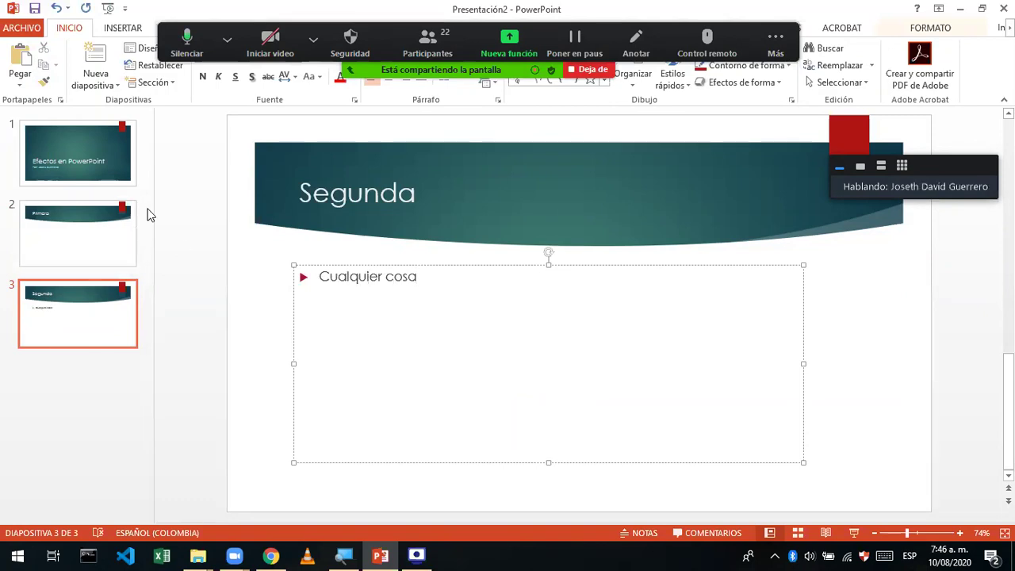
left_click(113, 229)
left_click(316, 279)
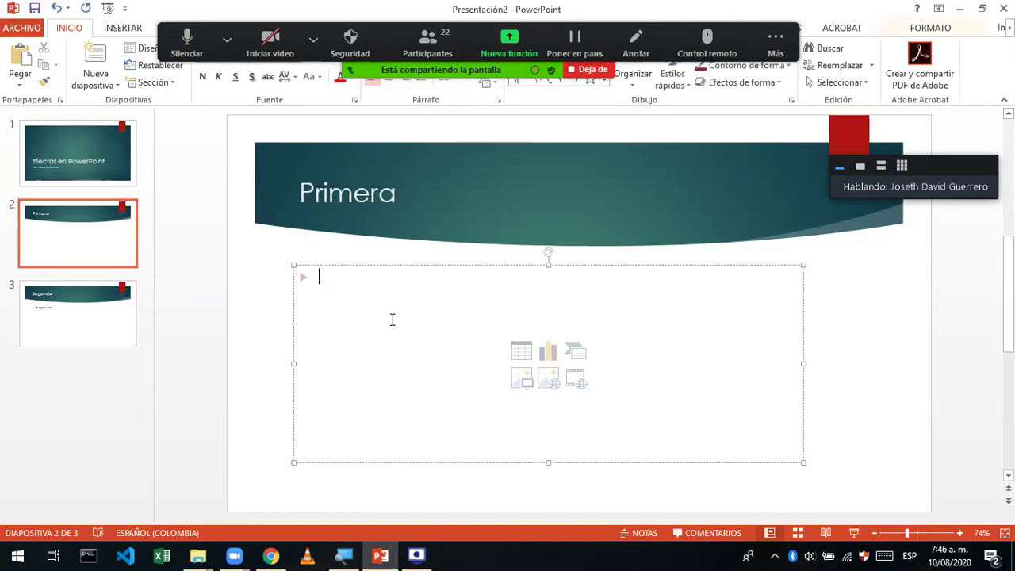
type("Iniciamos!!")
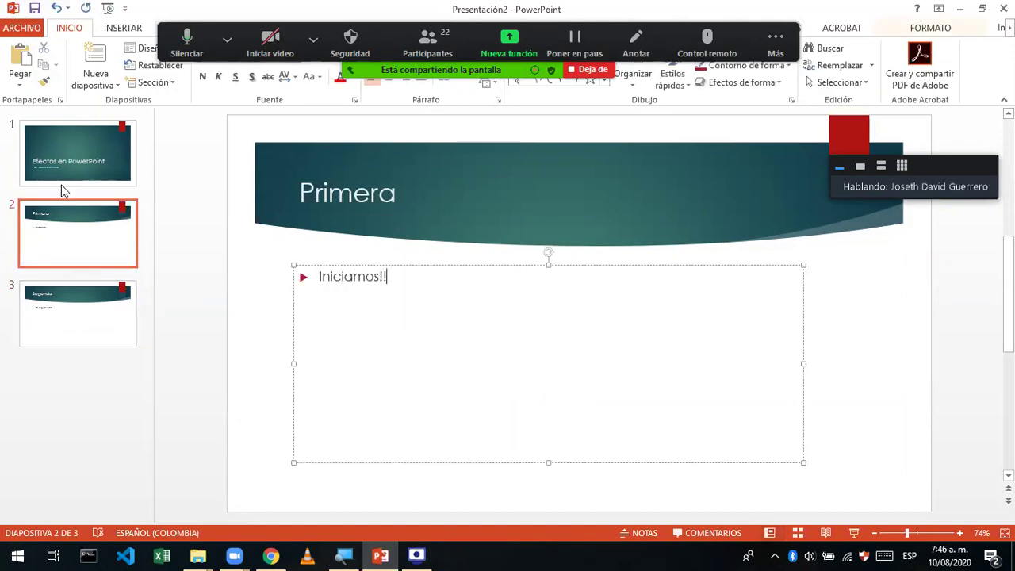
left_click(62, 181)
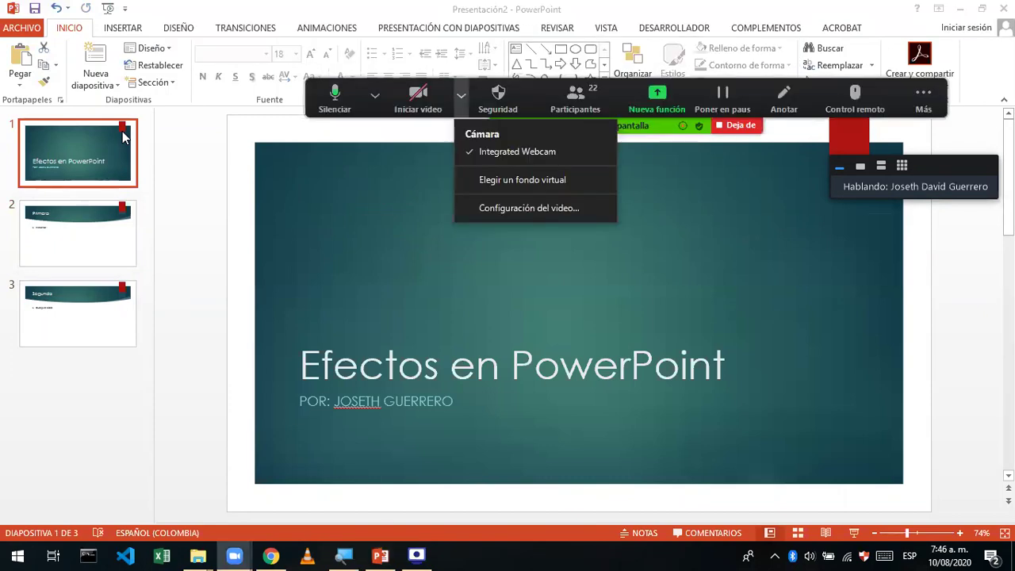
Step: Dismiss the camera options, bring PowerPoint forward and show the transition effects
left_click(447, 12)
left_click(447, 11)
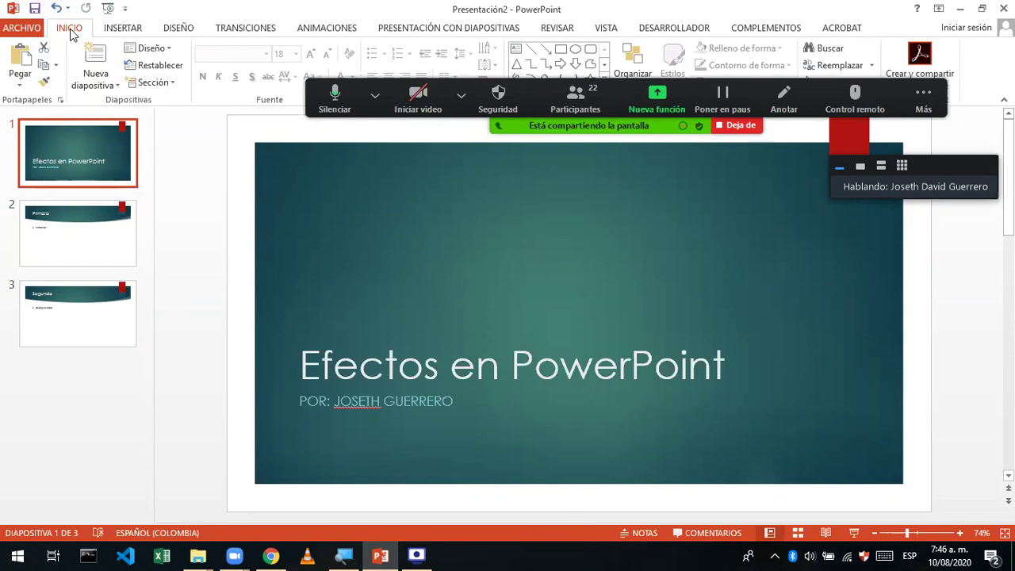
left_click(235, 32)
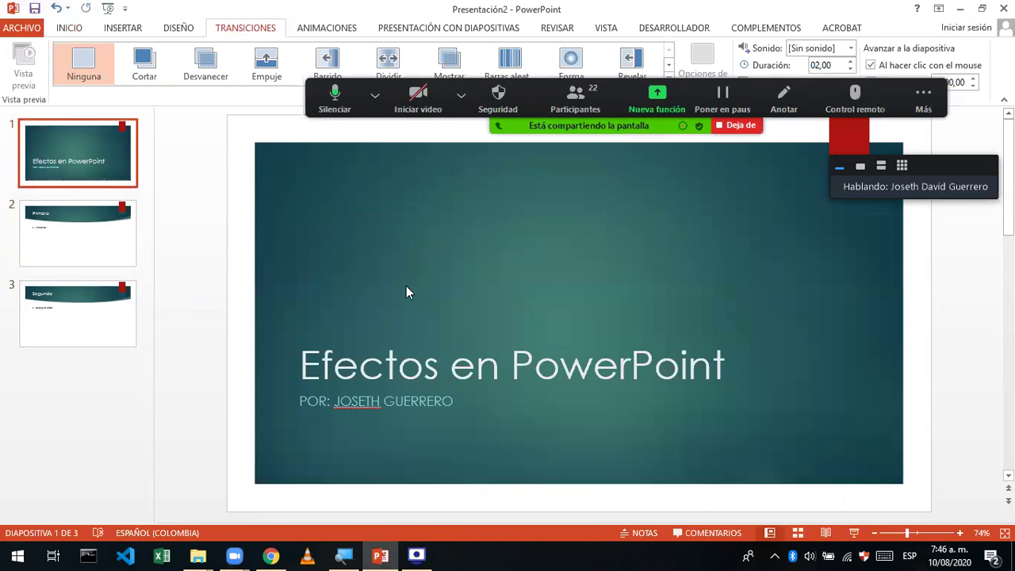
Step: Play the slideshow through all three slides and exit from the end screen
left_click(854, 533)
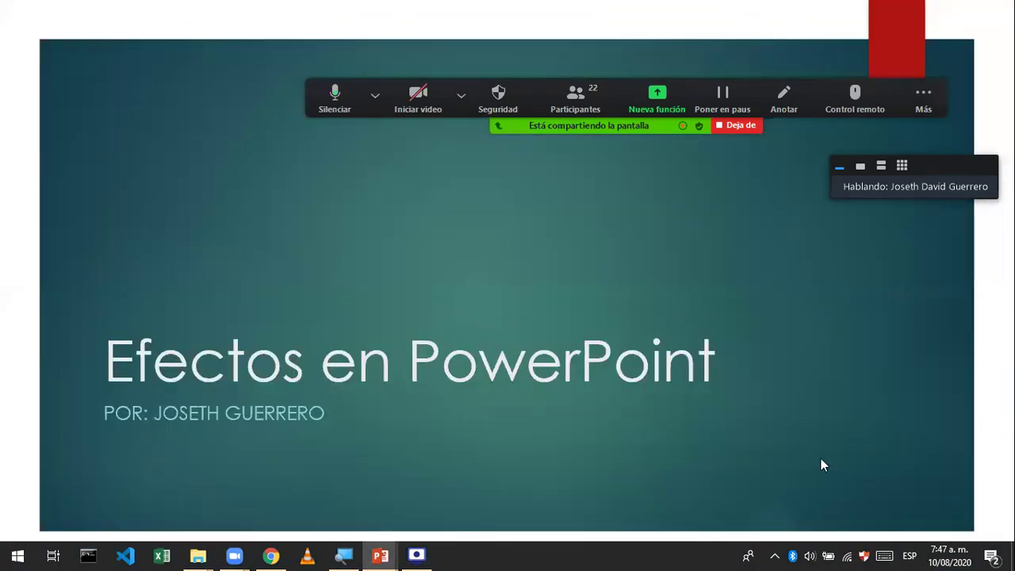
left_click(765, 361)
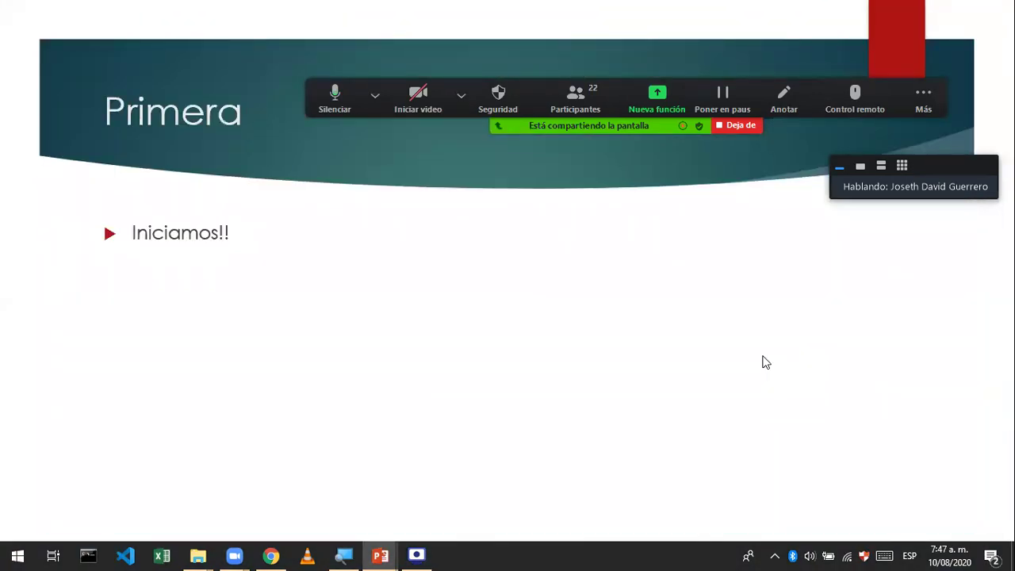
left_click(765, 361)
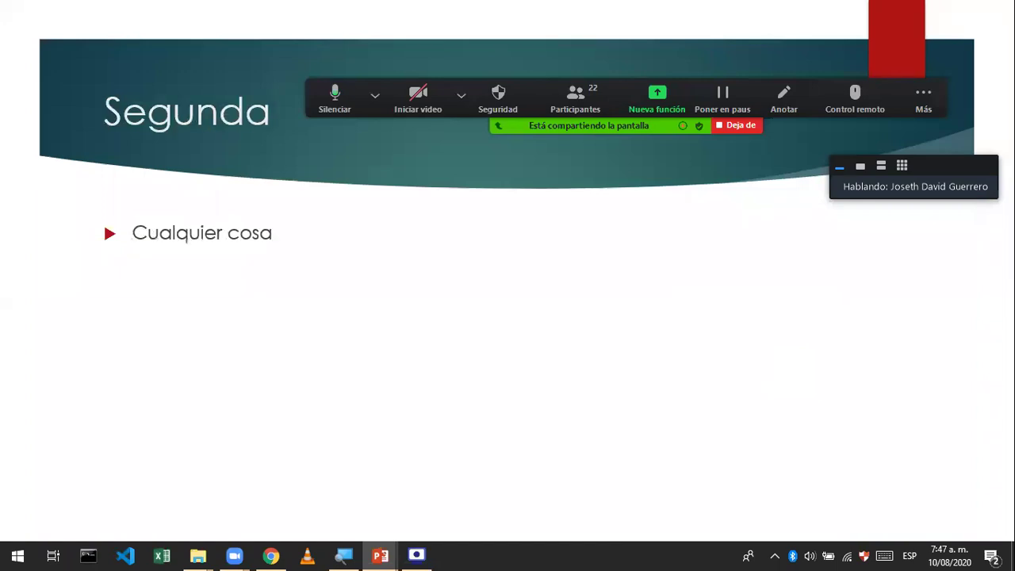
left_click(765, 362)
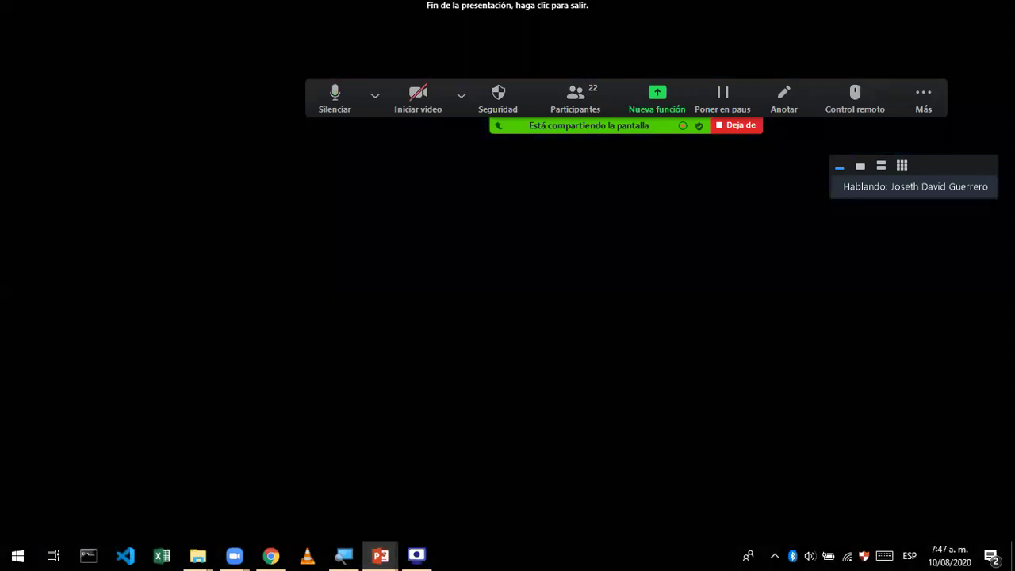
left_click(597, 245)
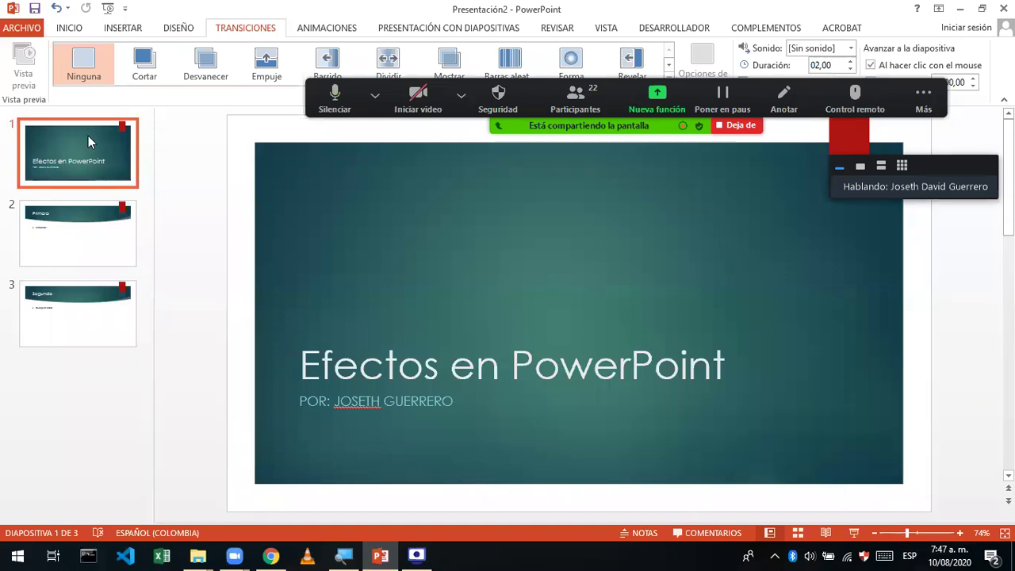
Step: Apply the Cortar transition to the title slide and preview it in a slideshow
left_click(146, 69)
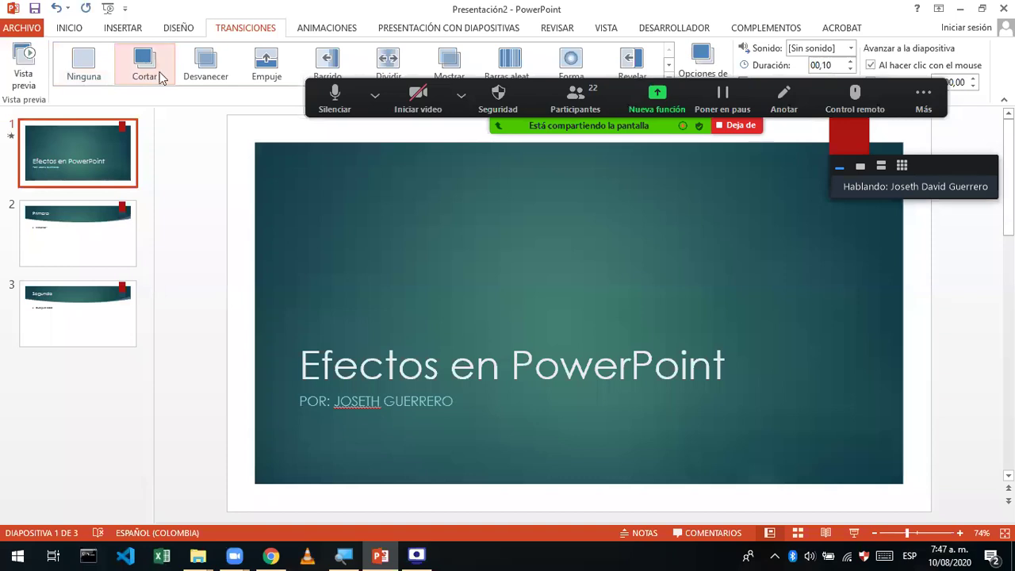
left_click(853, 533)
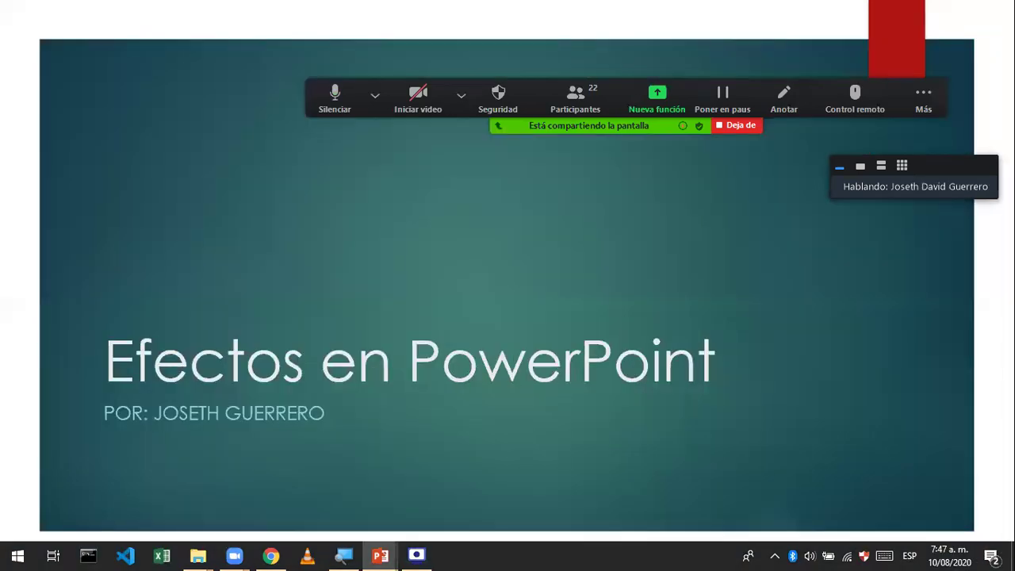
key("Right")
key("Left")
key("Escape")
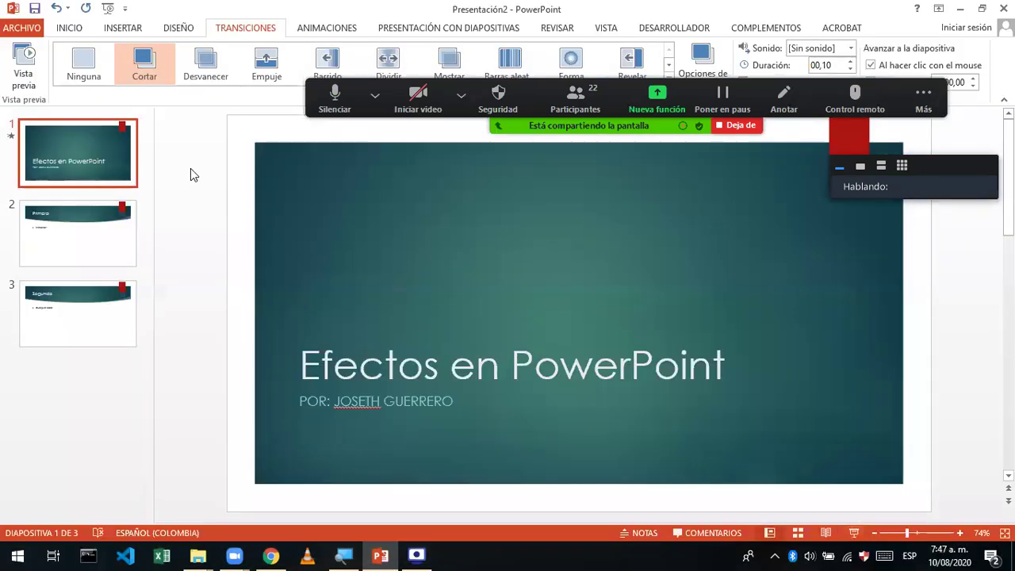
Step: Switch the title slide to the Barrido transition and preview it
left_click(323, 62)
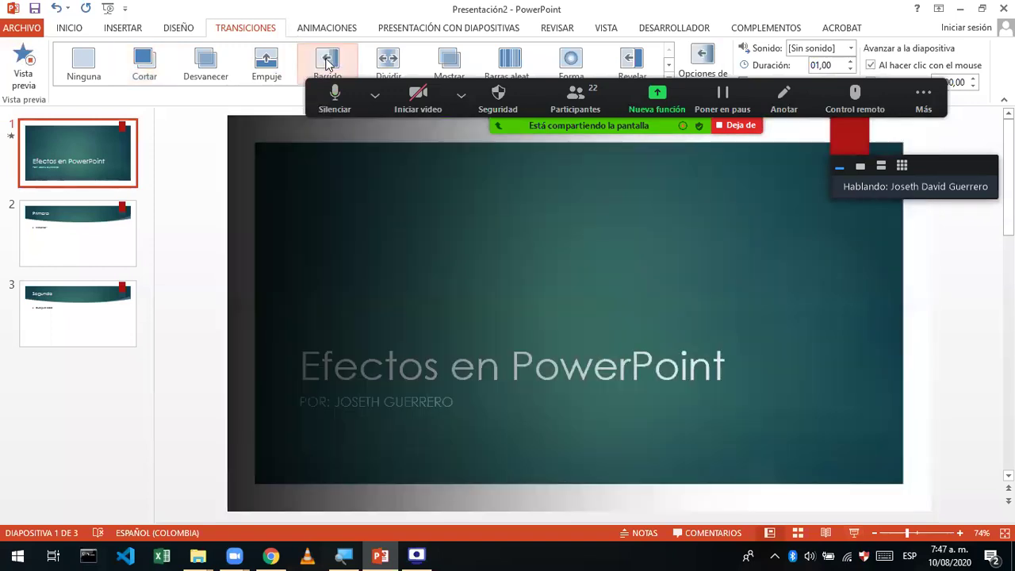
left_click(854, 533)
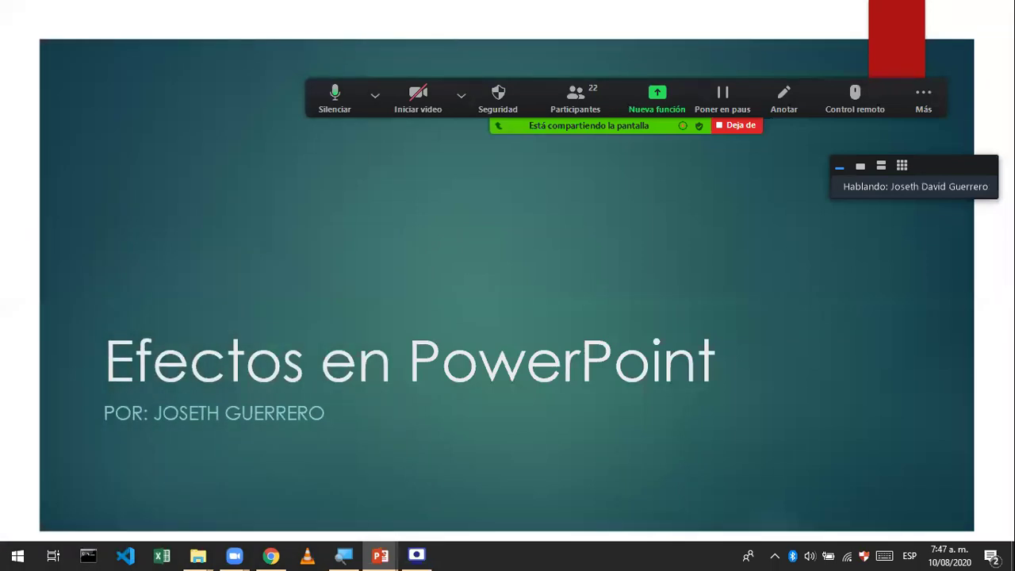
key("Escape")
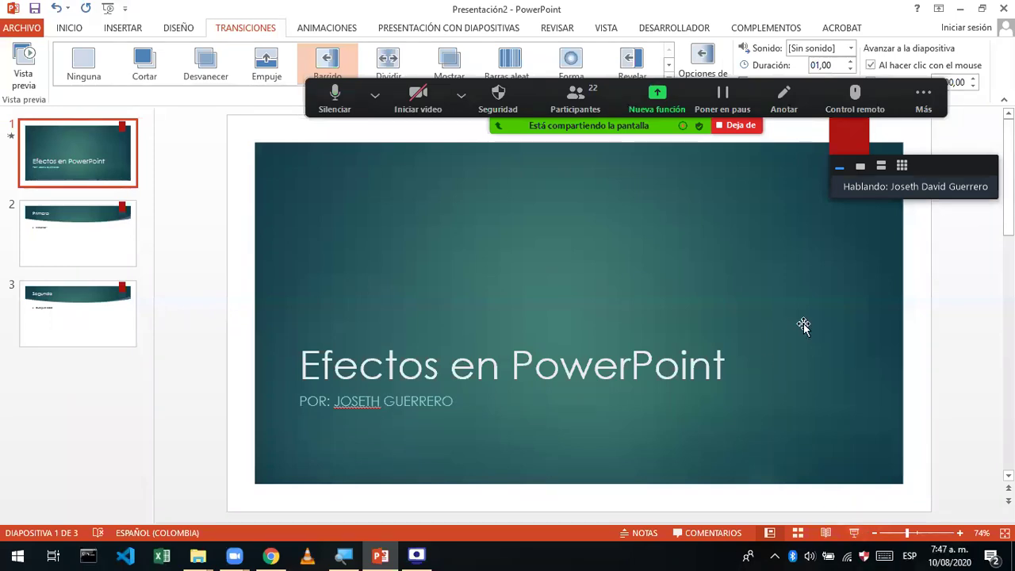
left_click(853, 534)
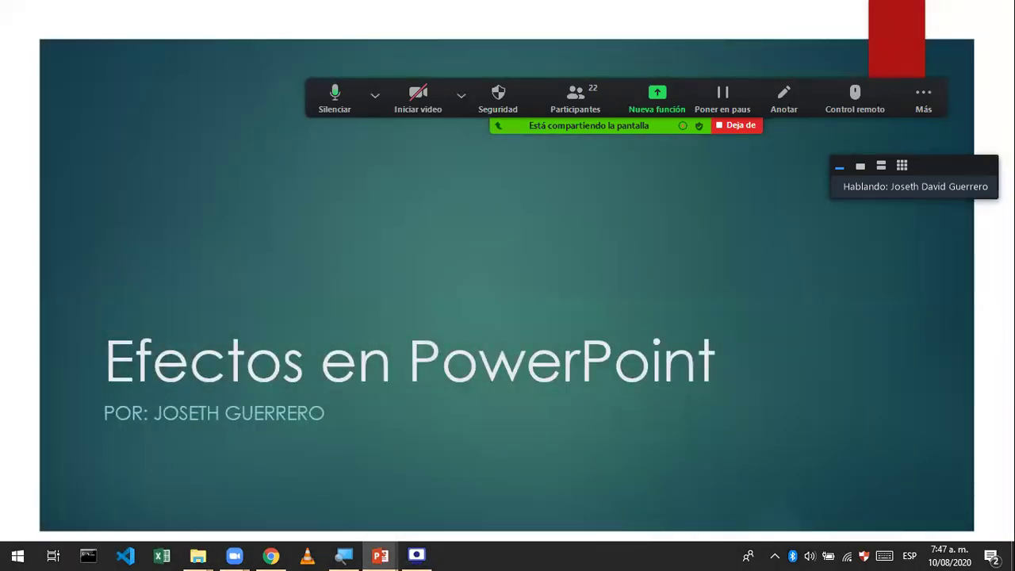
key("Escape")
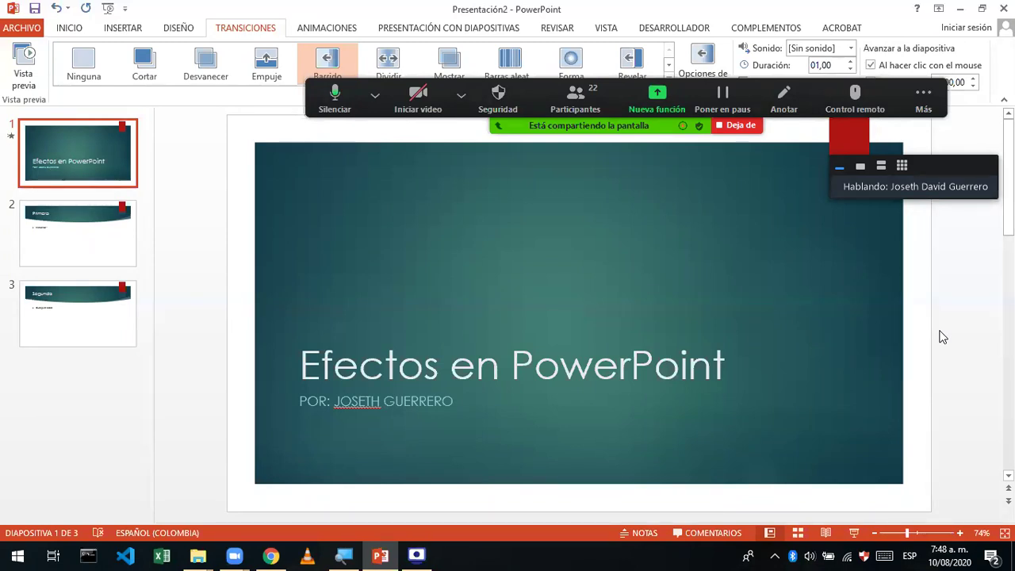
left_click(530, 249)
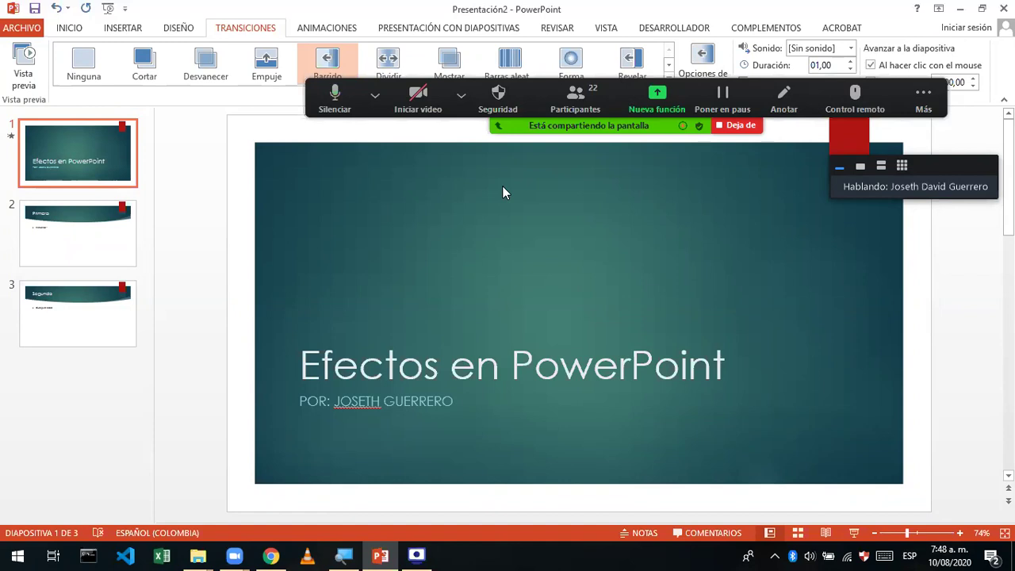
key("F5")
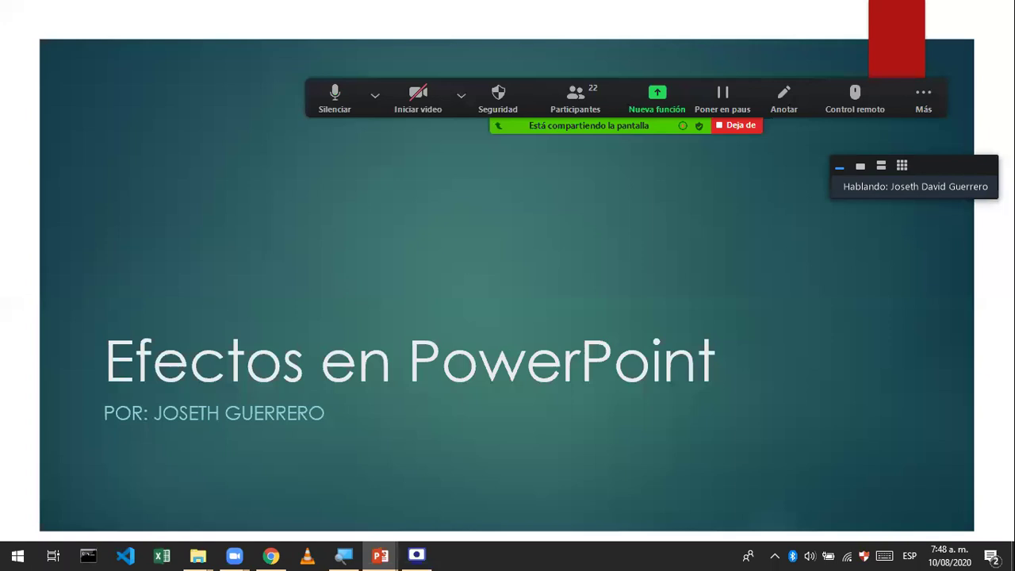
key("Escape")
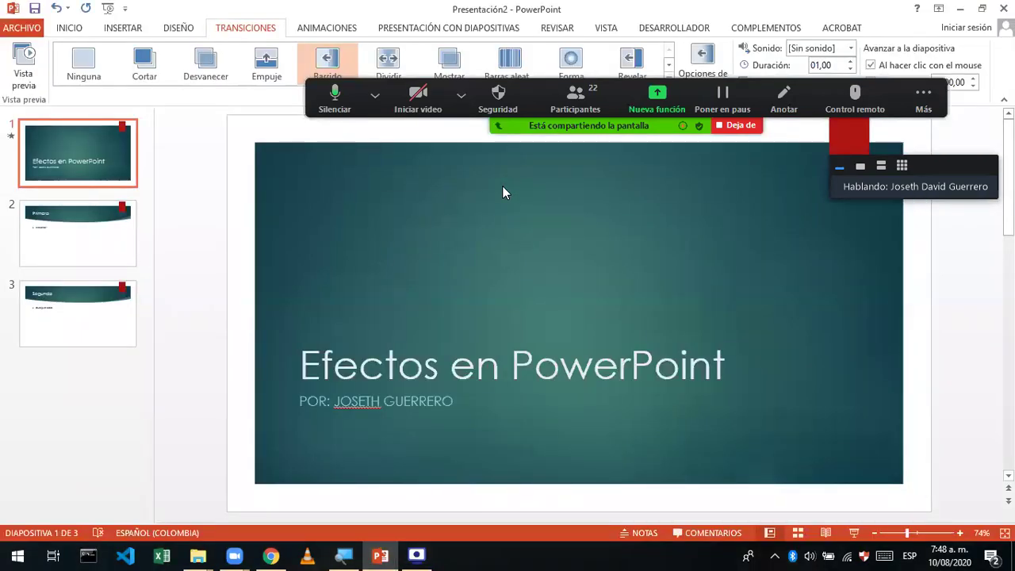
key("F5")
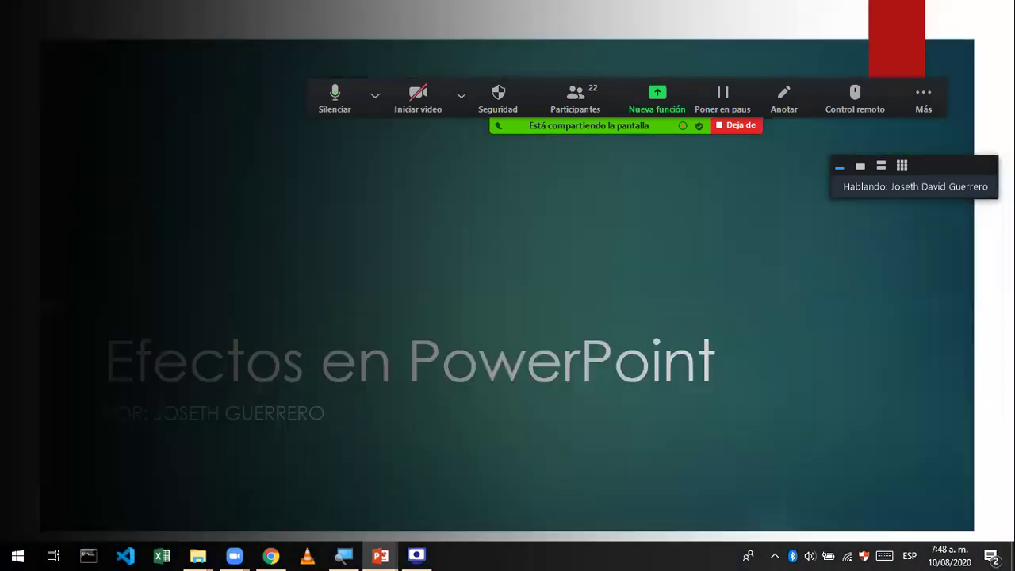
key("Escape")
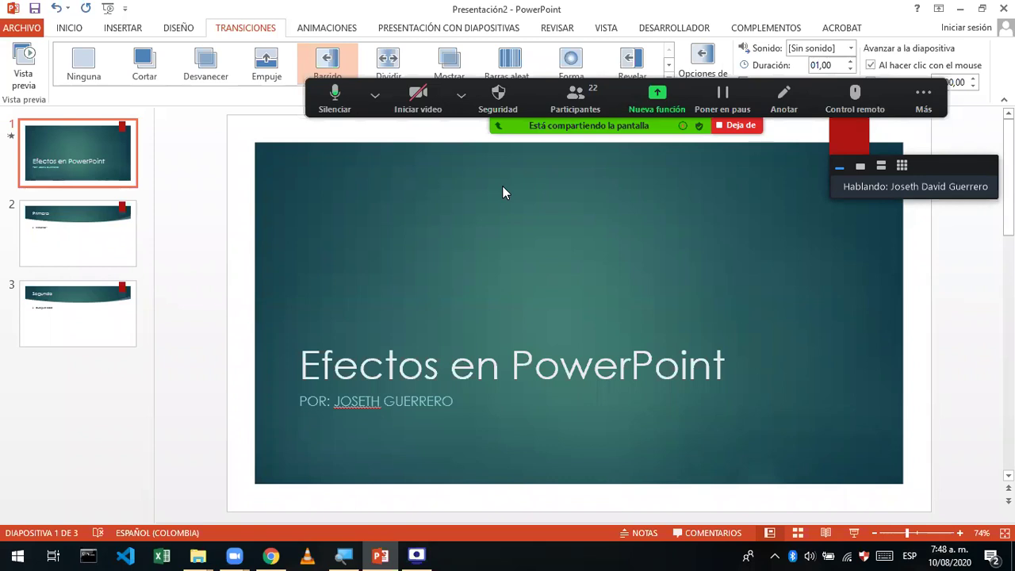
key("F5")
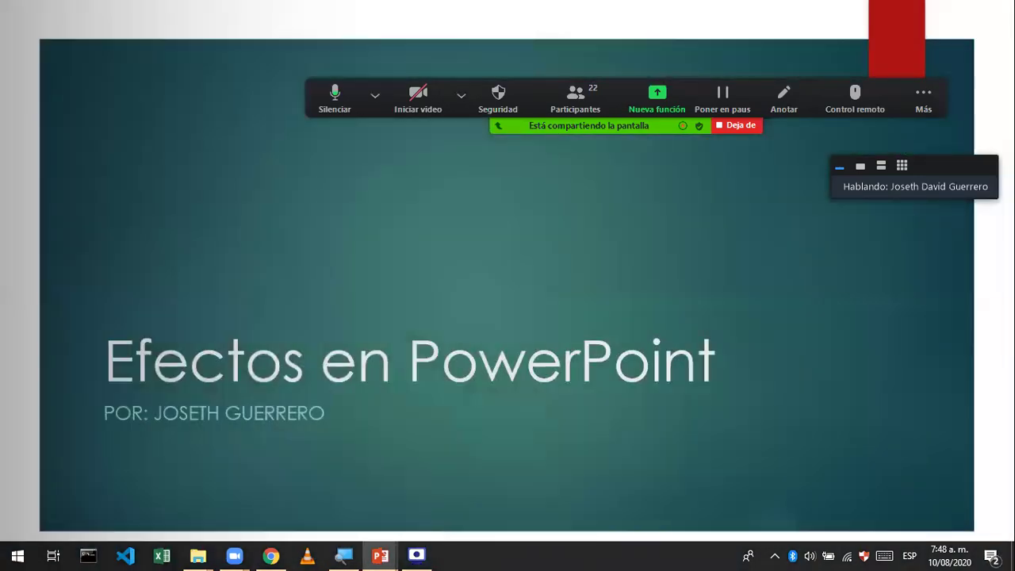
key("Escape")
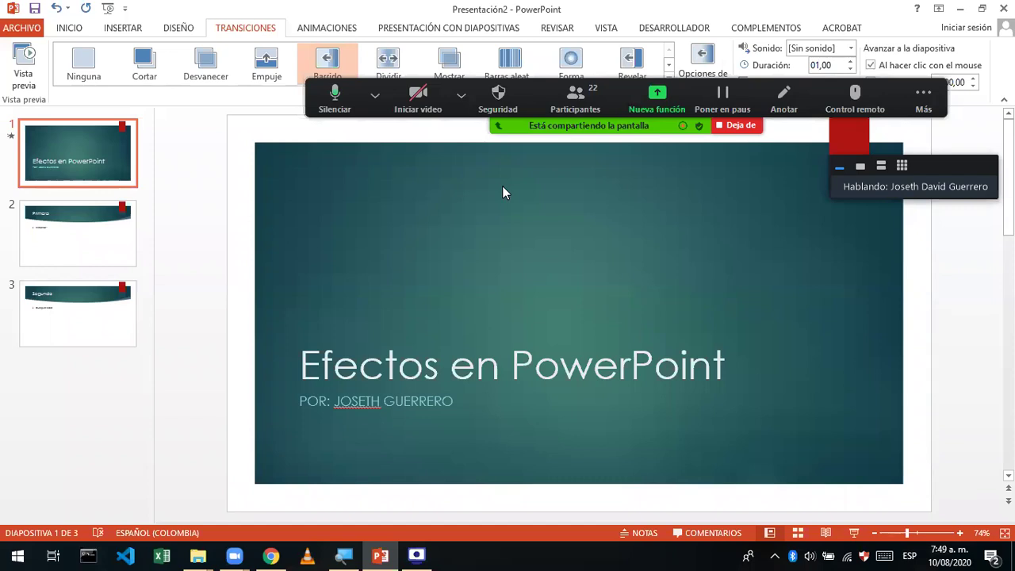
Step: Apply the Caer transition to the Primera slide from the expanded transitions gallery
left_click(100, 241)
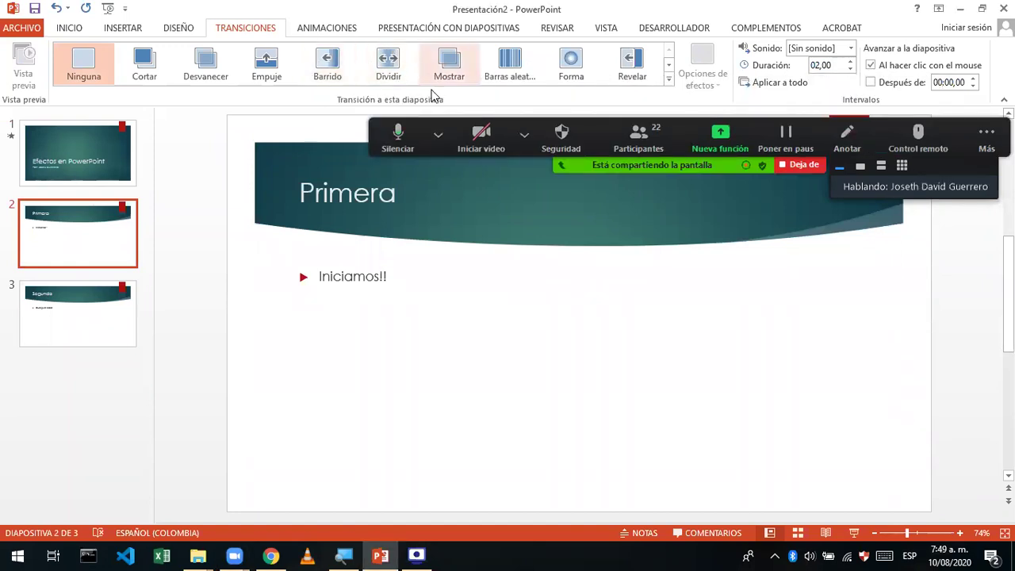
left_click(668, 80)
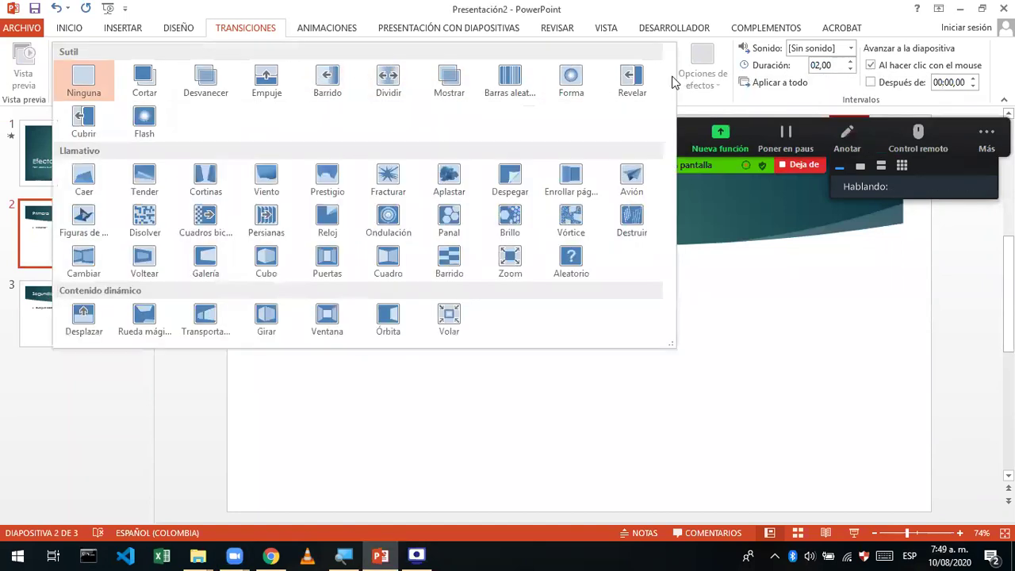
left_click(678, 79)
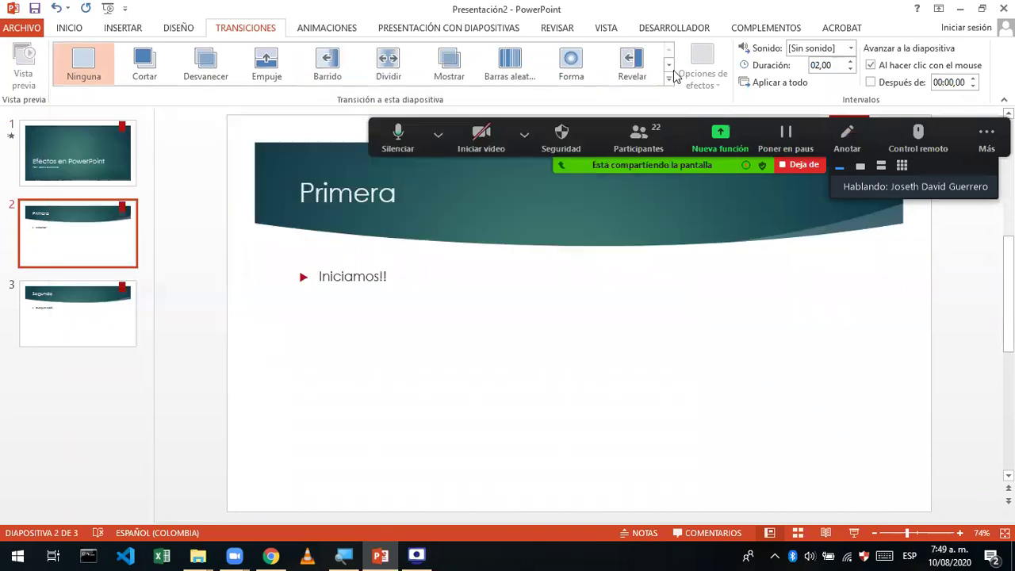
left_click(669, 88)
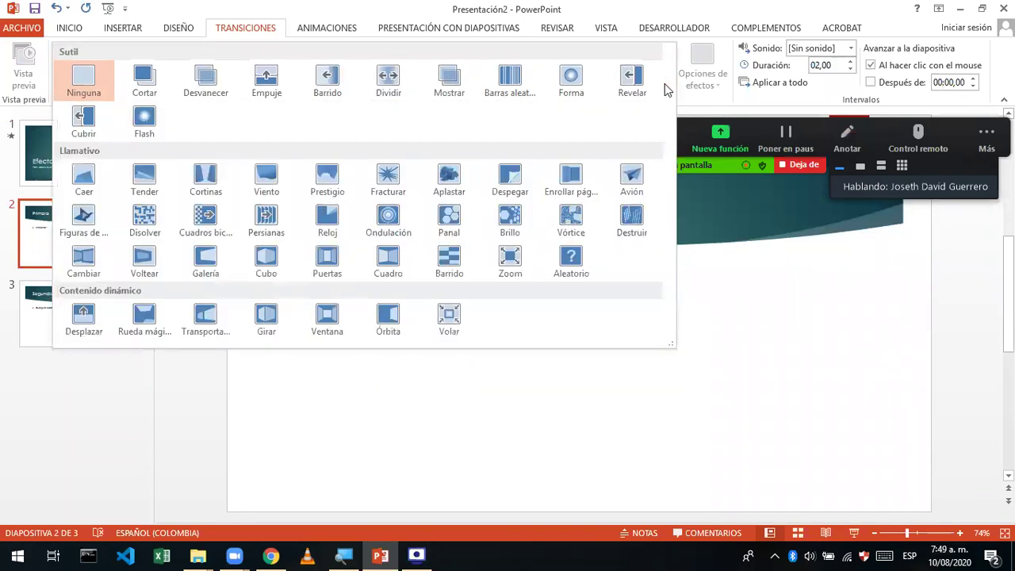
left_click(84, 179)
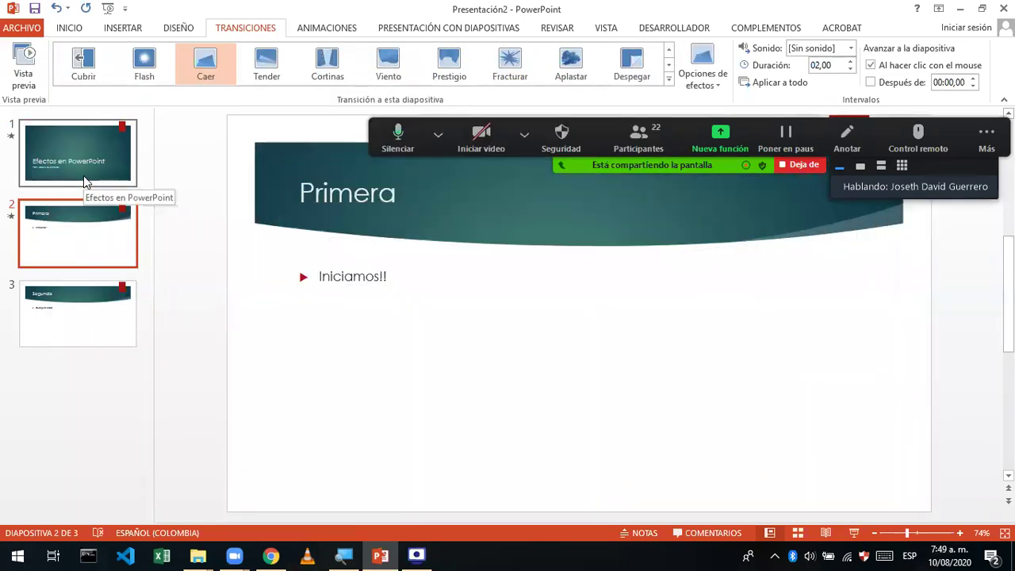
left_click(75, 298)
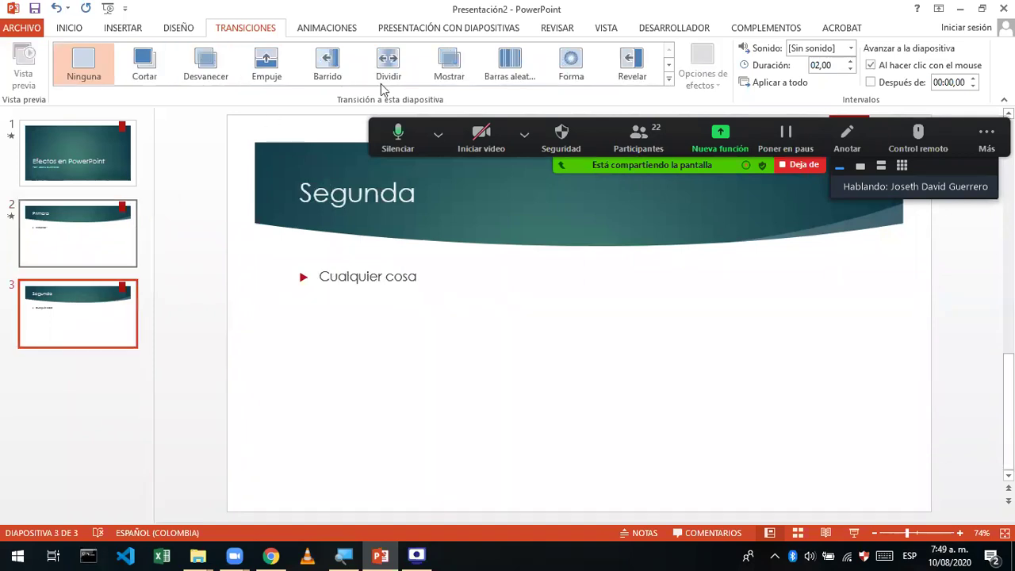
Step: Apply the Vórtice transition from the Llamativo group to the Segunda slide
left_click(668, 81)
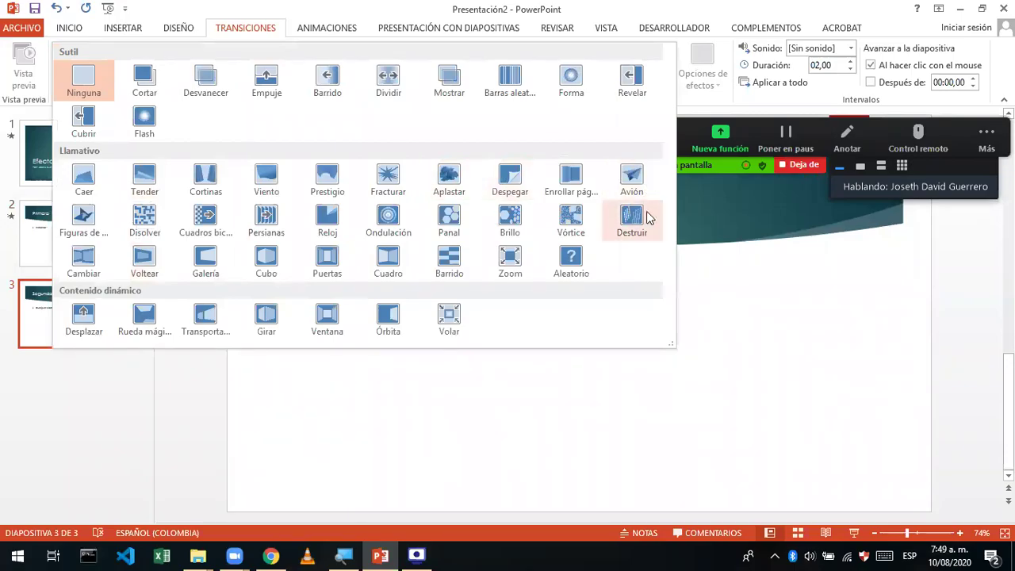
left_click(577, 220)
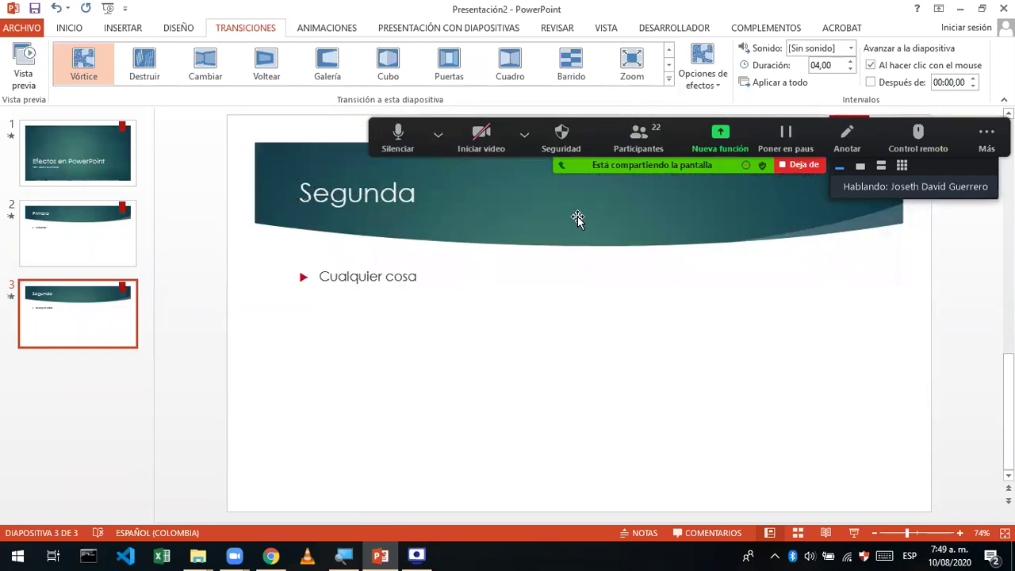
left_click(59, 184)
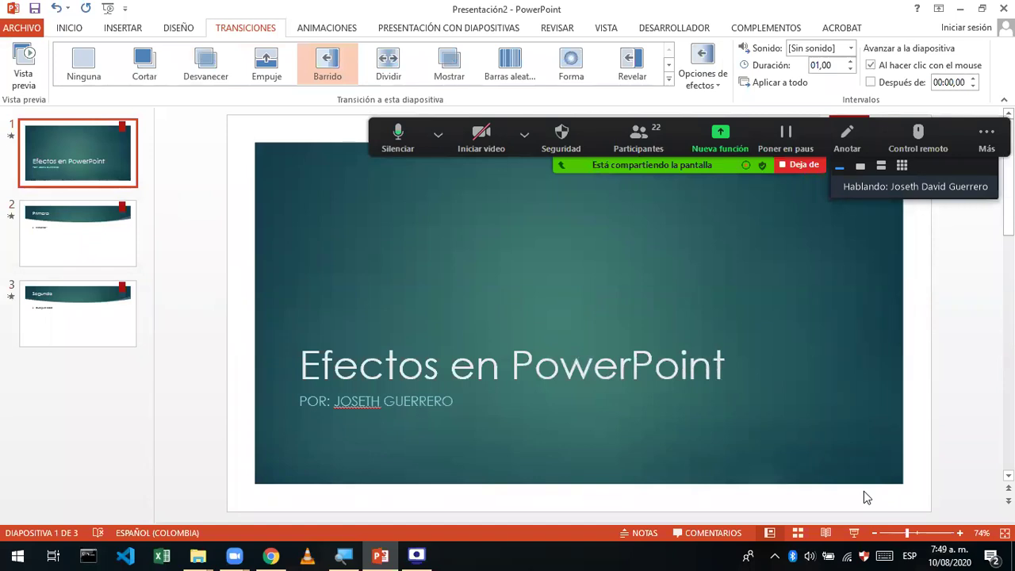
Step: Start the slideshow from the title slide and advance through Primera to Segunda
left_click(854, 533)
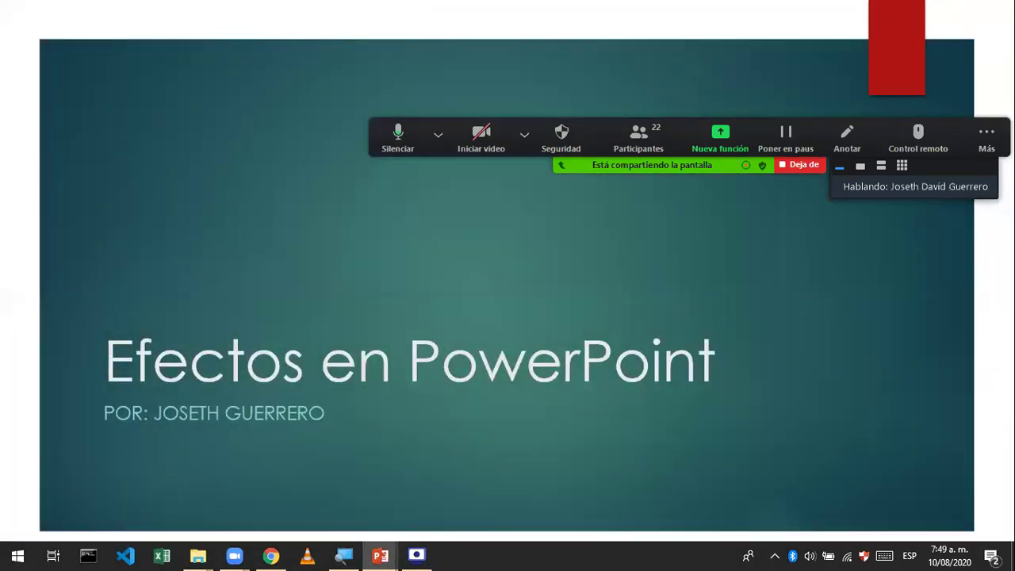
key("Right")
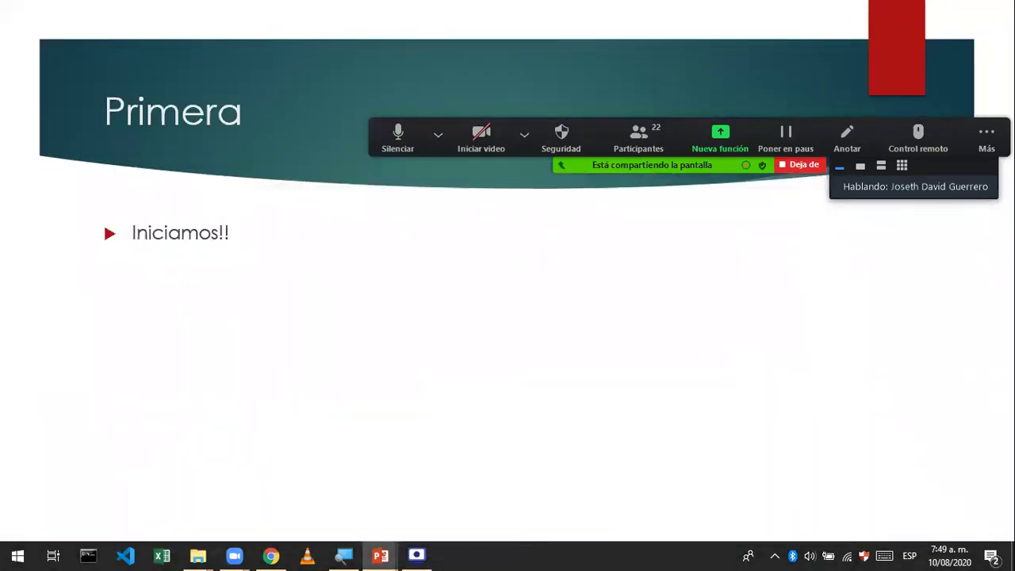
key("Right")
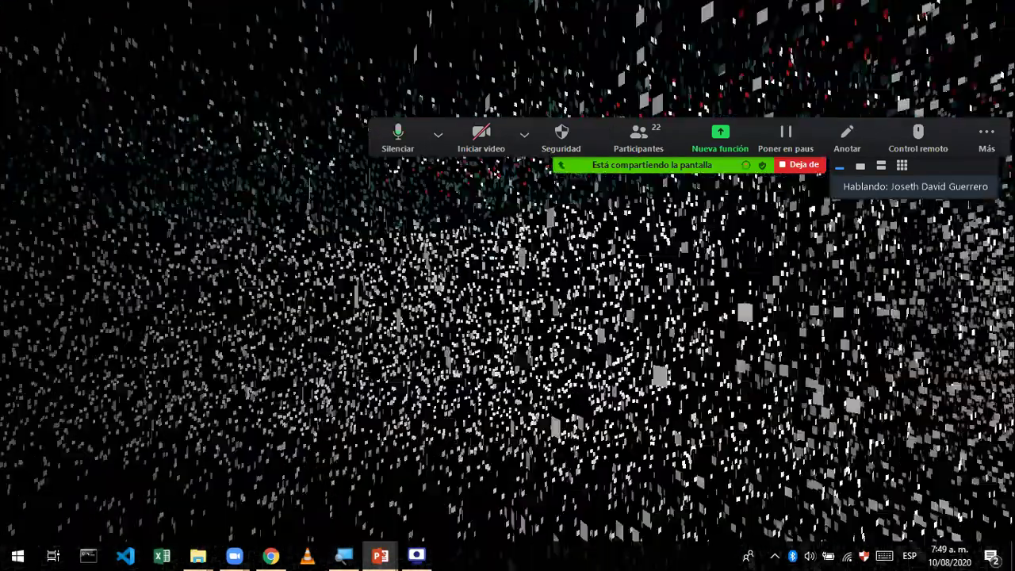